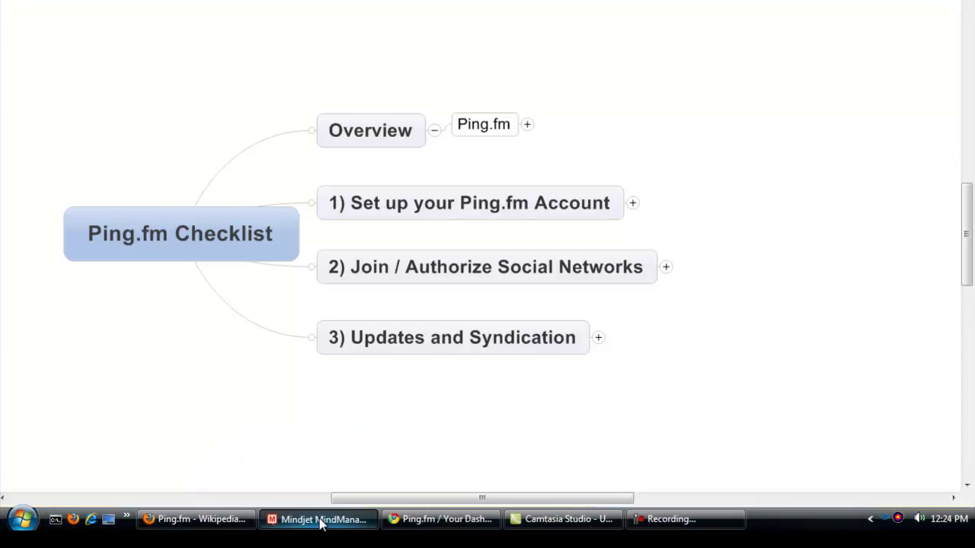
# Step: Expand the Ping.fm topic to reveal Wikipedia.org, 3 types of services, Pros and Cons
pyautogui.click(528, 125)
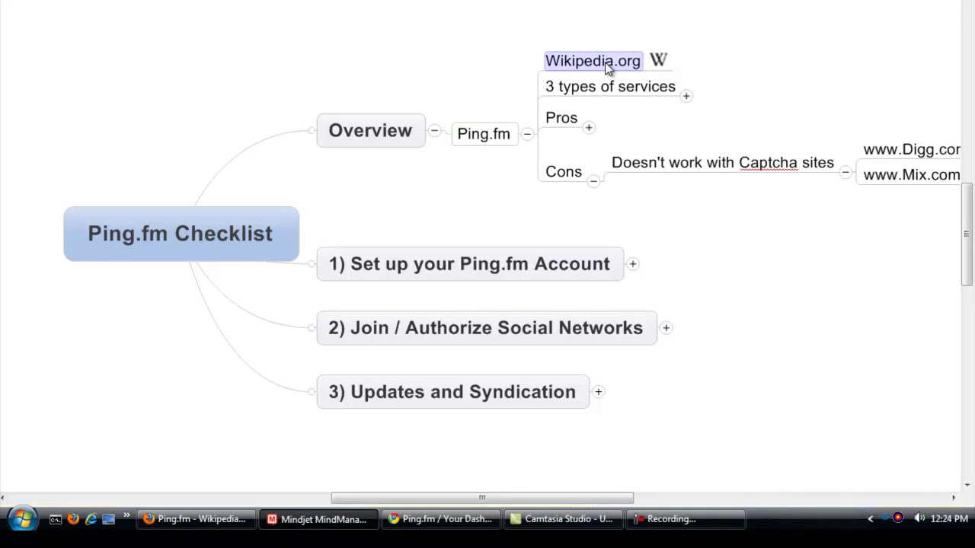
# Step: Open the linked Ping.fm Wikipedia article in Firefox and scroll through it
pyautogui.click(658, 60)
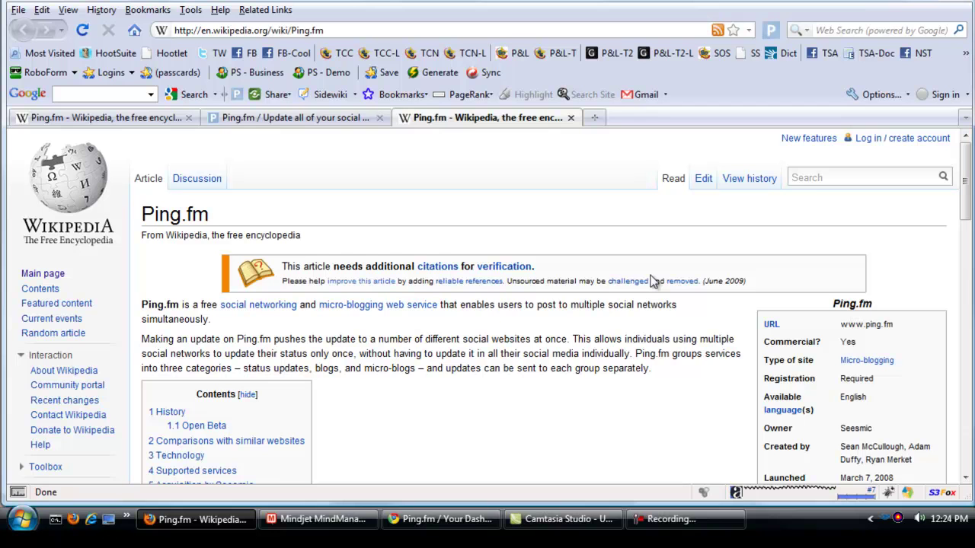
pyautogui.scroll(-1, 651, 278)
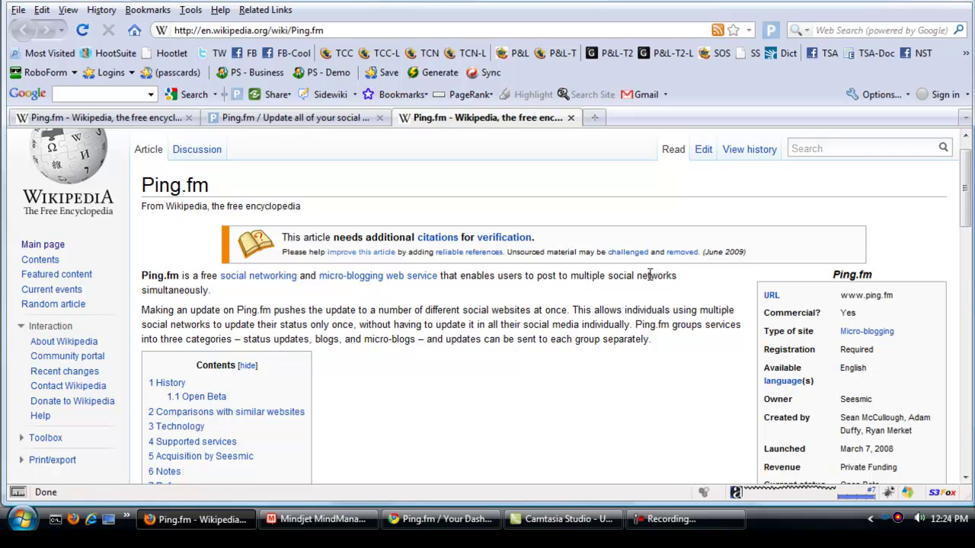
# Step: Return to the map and expand 3 types of services, Pros, 'Process is done on their servers' and Integration
pyautogui.moveTo(324, 520)
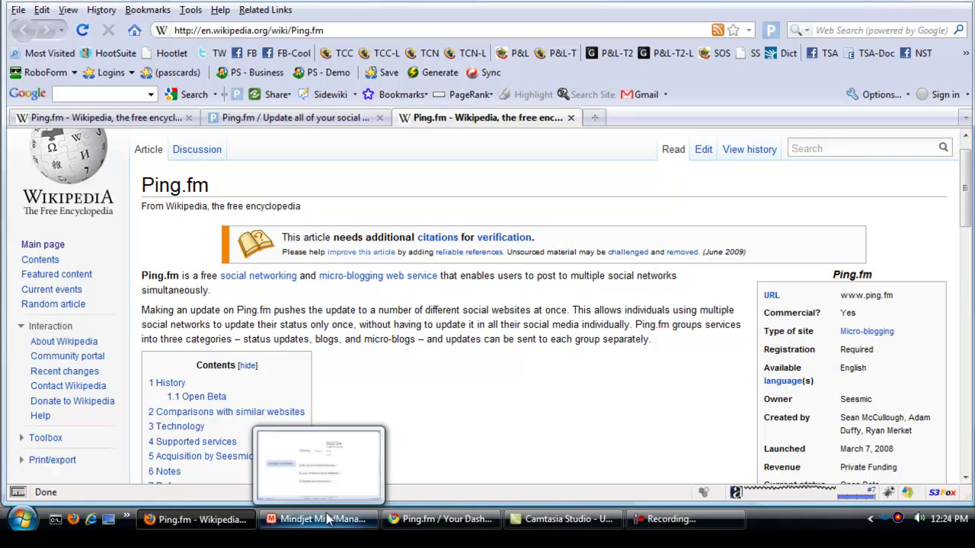
pyautogui.click(324, 519)
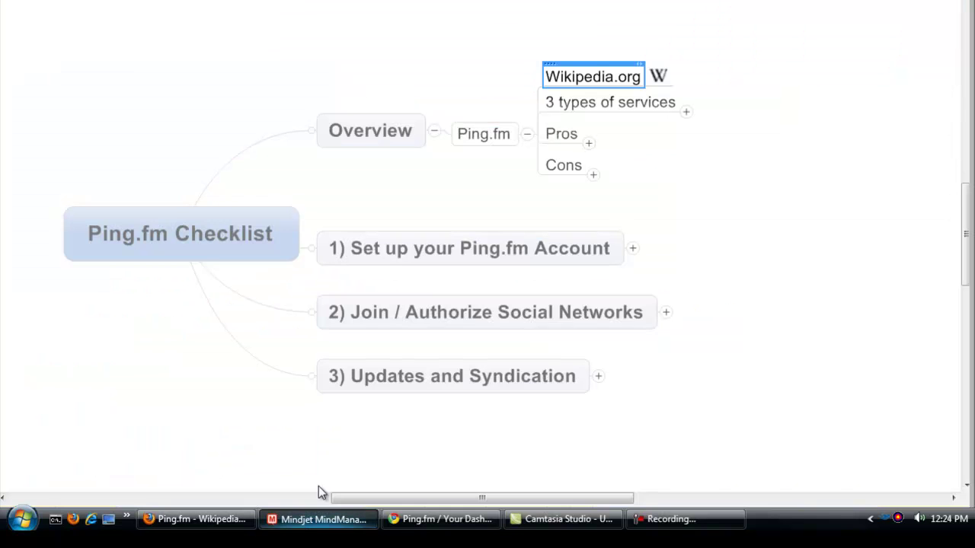
pyautogui.click(685, 113)
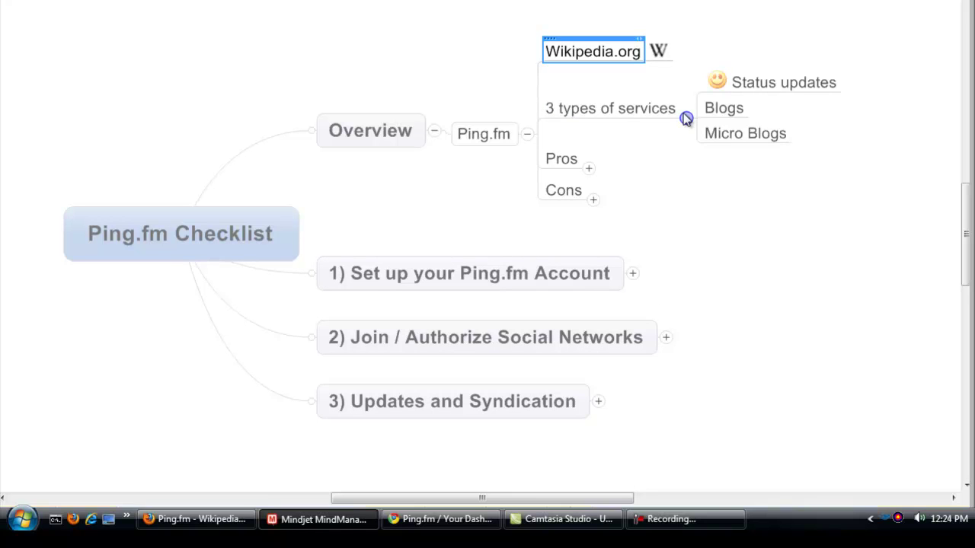
pyautogui.click(588, 168)
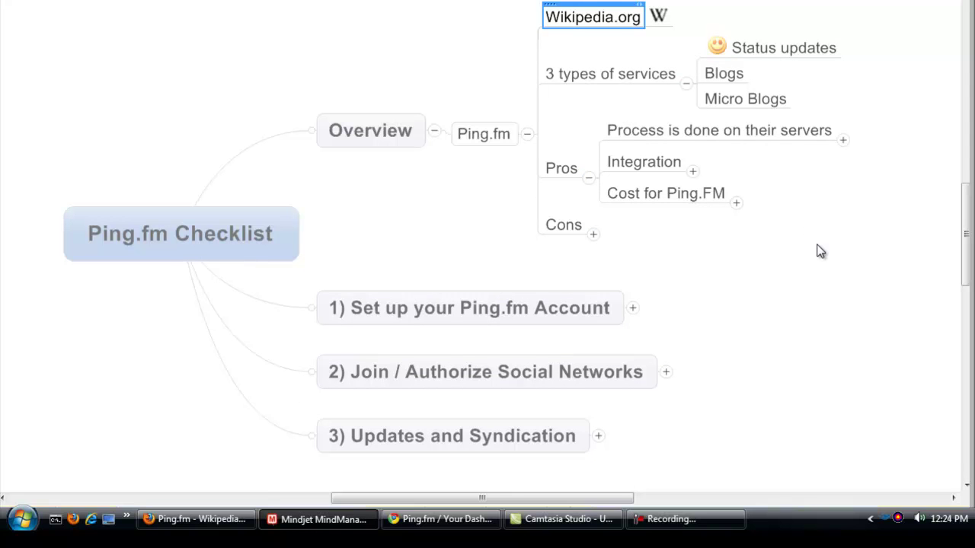
pyautogui.click(843, 141)
pyautogui.moveTo(631, 502); pyautogui.dragTo(649, 501)
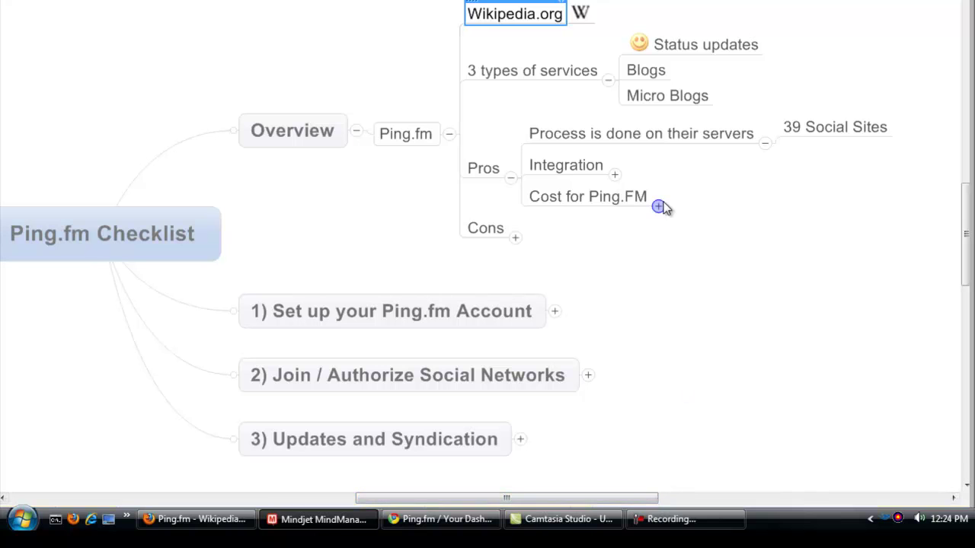
pyautogui.click(614, 176)
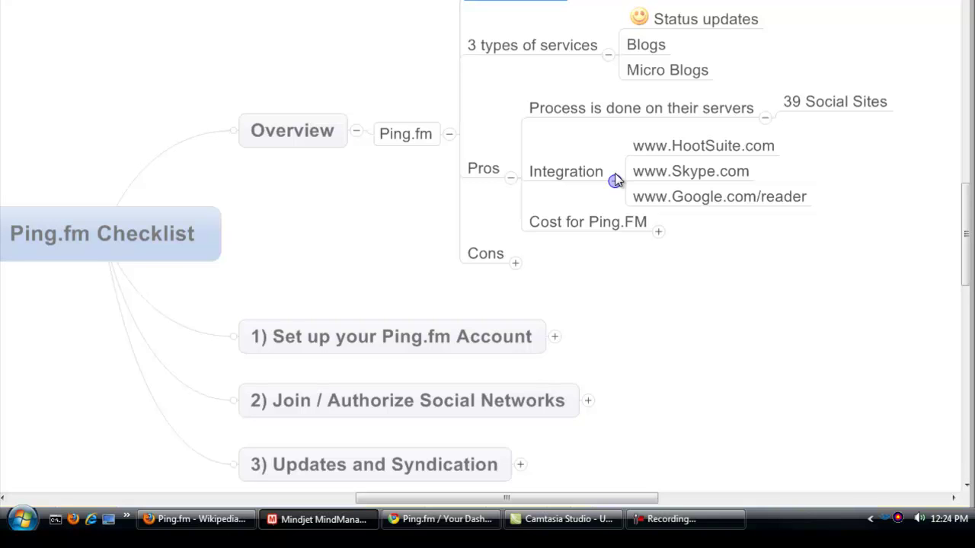
# Step: Expand Cost for Ping.FM, Cons and Captcha sites, then collapse the Overview branch
pyautogui.click(658, 232)
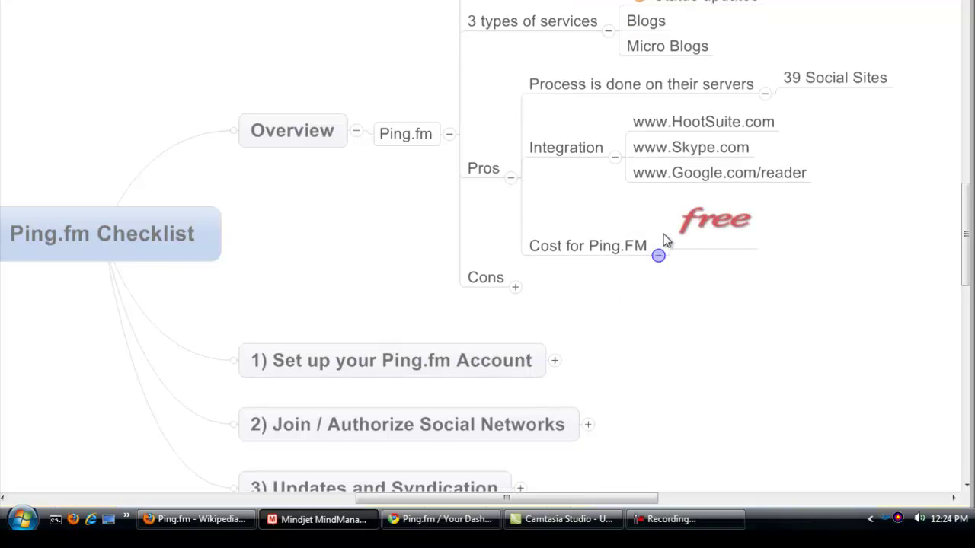
pyautogui.click(516, 288)
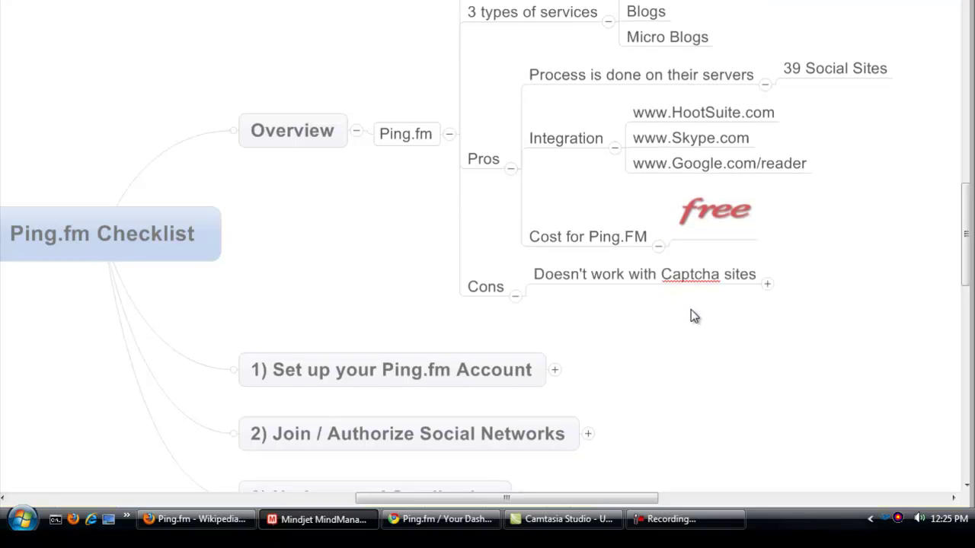
pyautogui.click(767, 283)
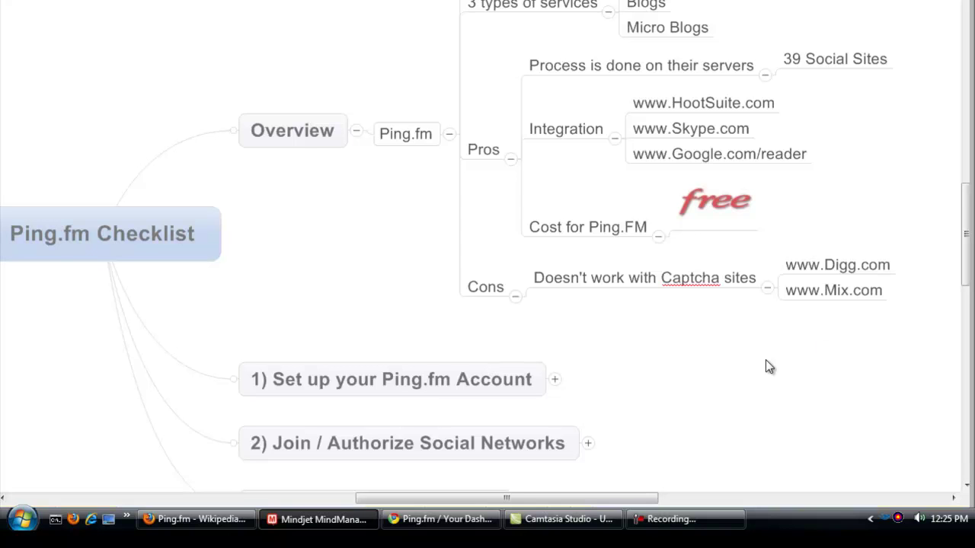
pyautogui.click(356, 131)
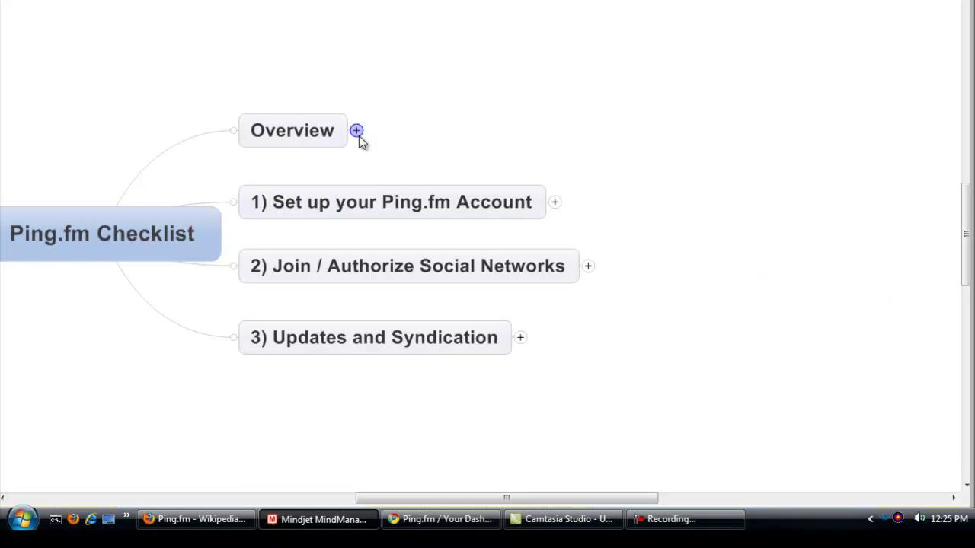
pyautogui.click(554, 204)
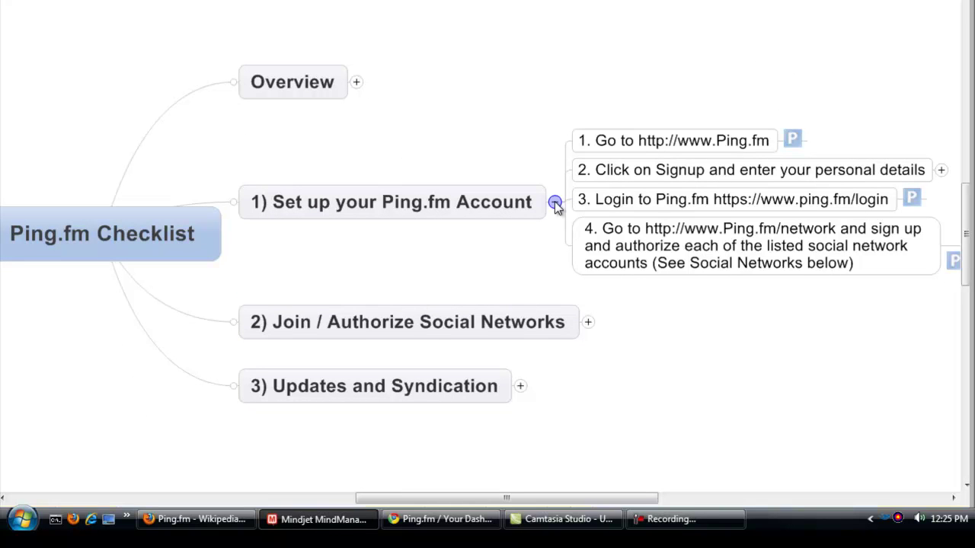
pyautogui.moveTo(507, 501); pyautogui.dragTo(586, 495)
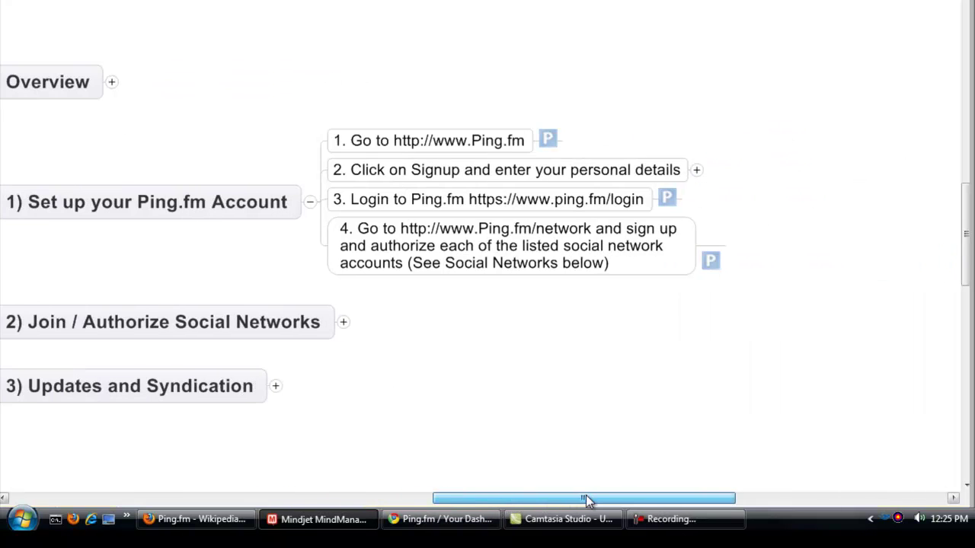
pyautogui.click(697, 170)
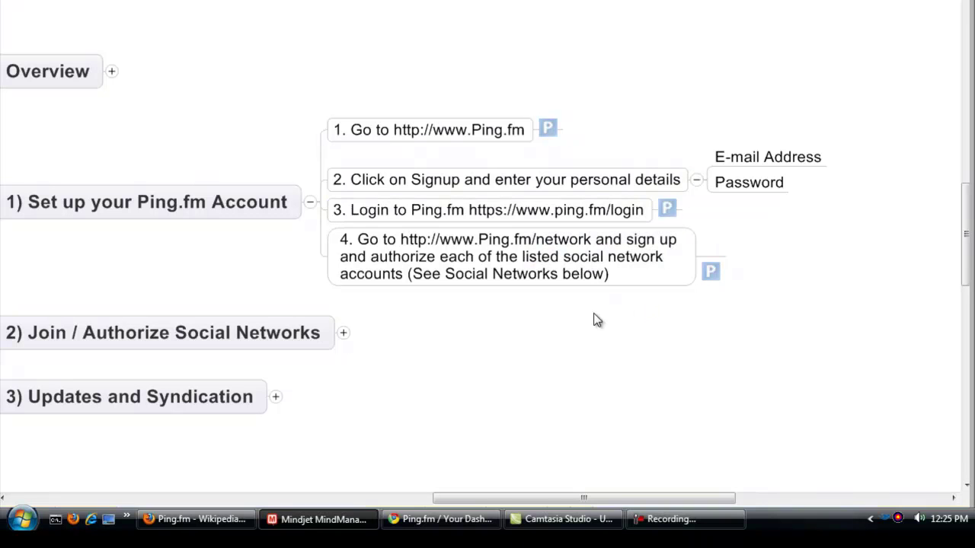
pyautogui.click(502, 256)
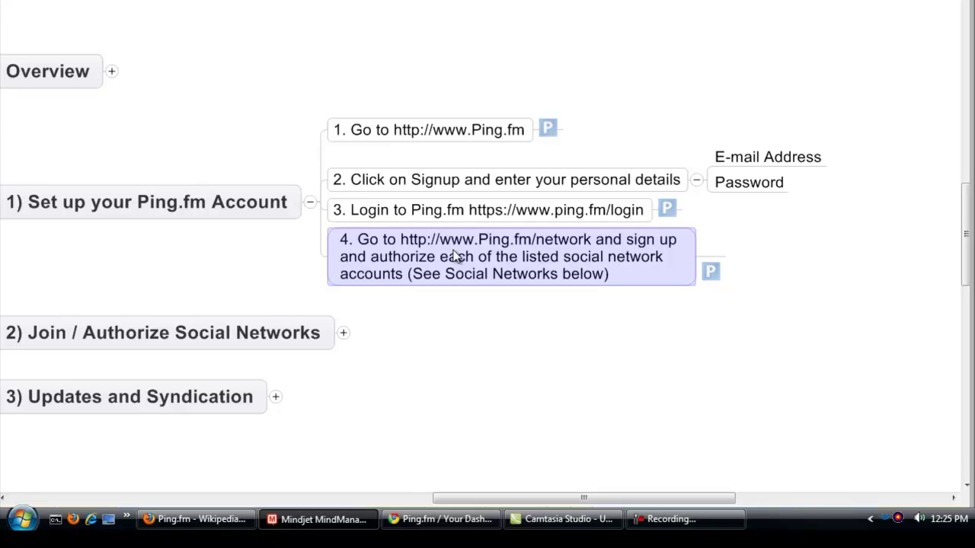
# Step: Collapse Set up your Ping.fm Account and expand step 2's Ping.FM Support Sites list
pyautogui.click(310, 201)
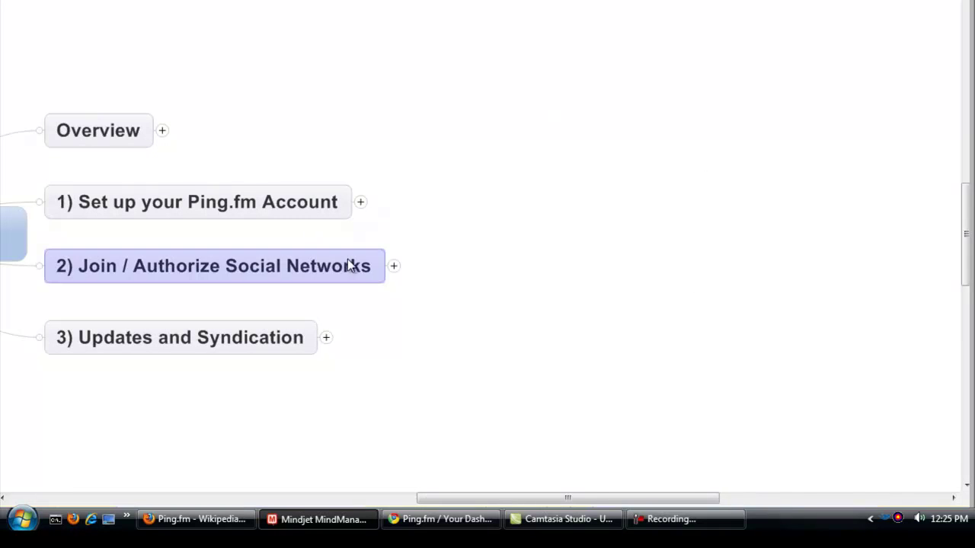
pyautogui.click(394, 266)
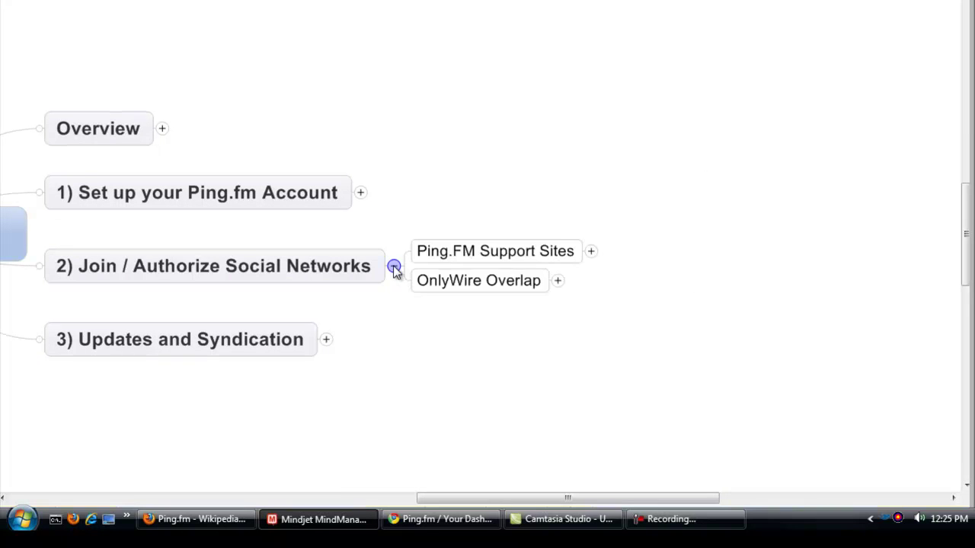
pyautogui.click(591, 252)
pyautogui.scroll(3, 963, 362)
pyautogui.scroll(2, 963, 361)
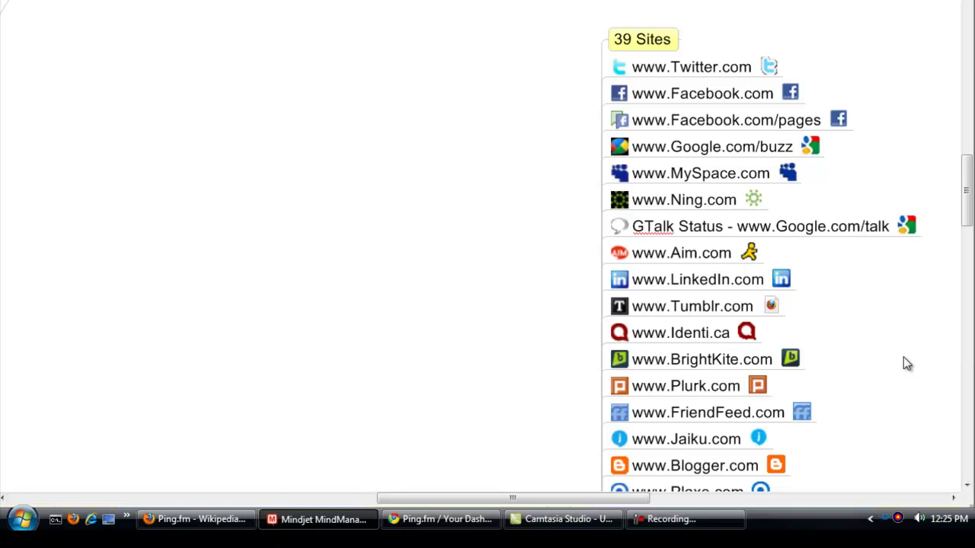
# Step: Scroll down through the Ping.FM Support Sites list to the OnlyWire Overlap topic
pyautogui.scroll(-2, 906, 363)
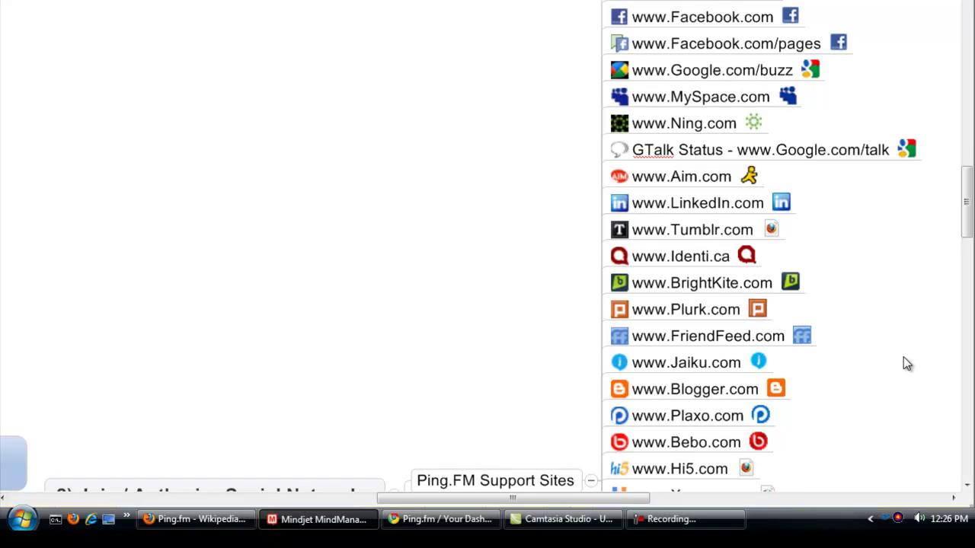
pyautogui.scroll(-2, 906, 364)
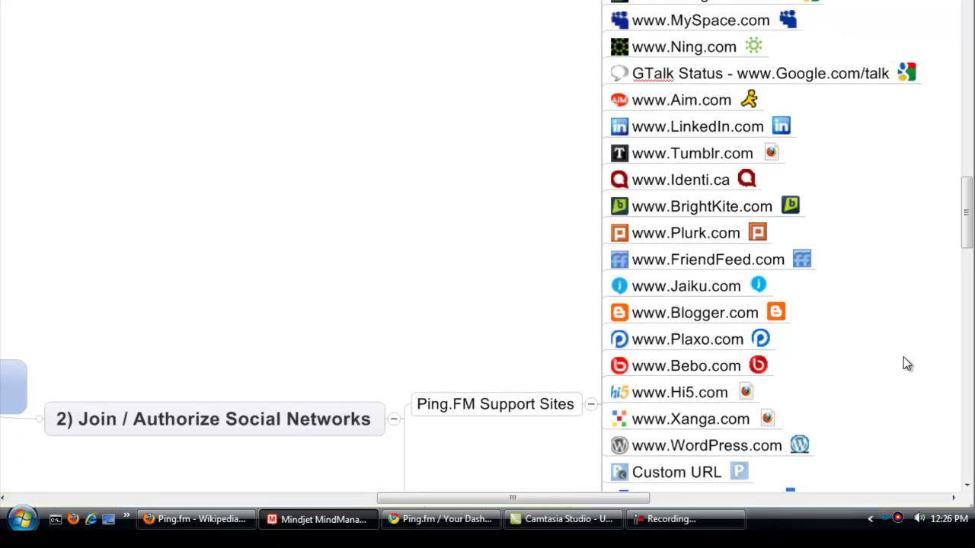
pyautogui.scroll(-2, 906, 363)
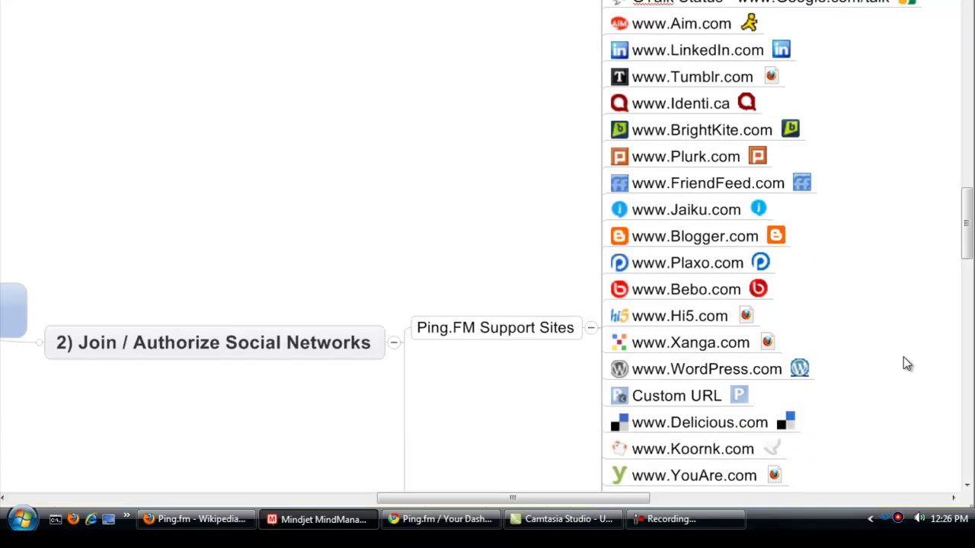
pyautogui.scroll(-2, 888, 347)
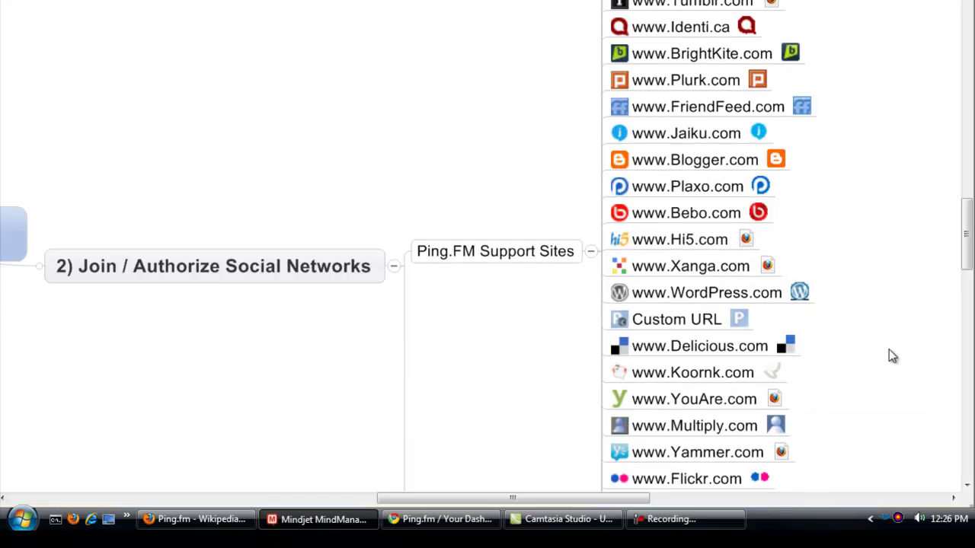
pyautogui.scroll(-2, 890, 350)
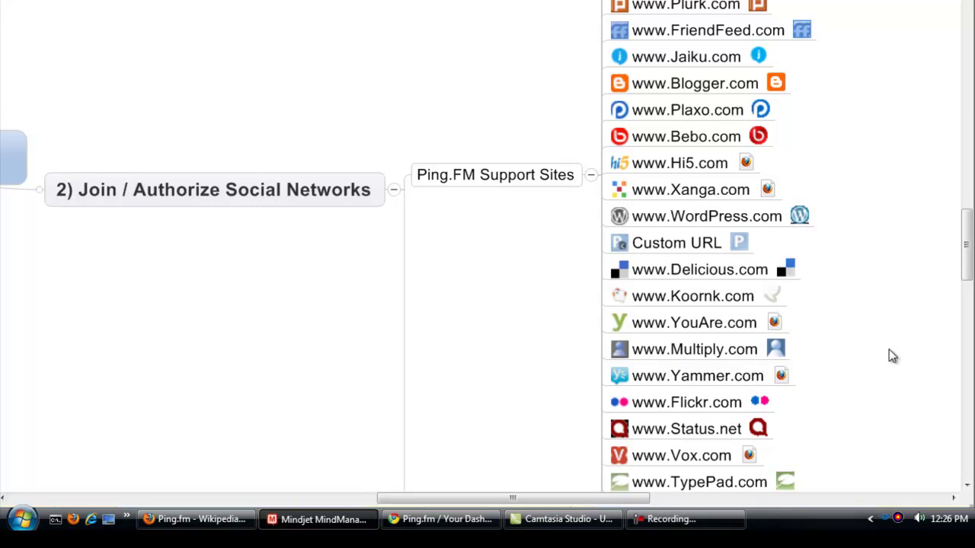
pyautogui.scroll(-2, 893, 356)
pyautogui.scroll(-2, 892, 357)
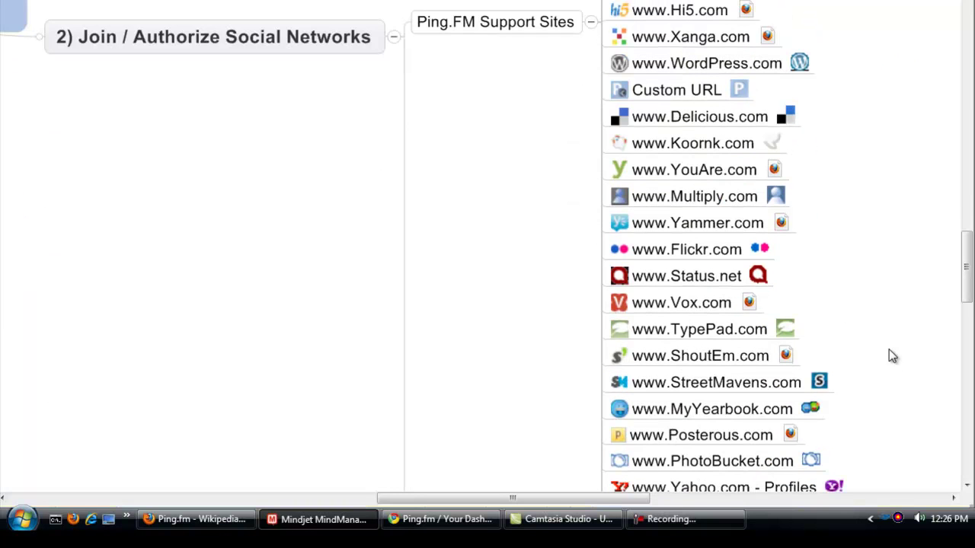
pyautogui.scroll(-2, 892, 357)
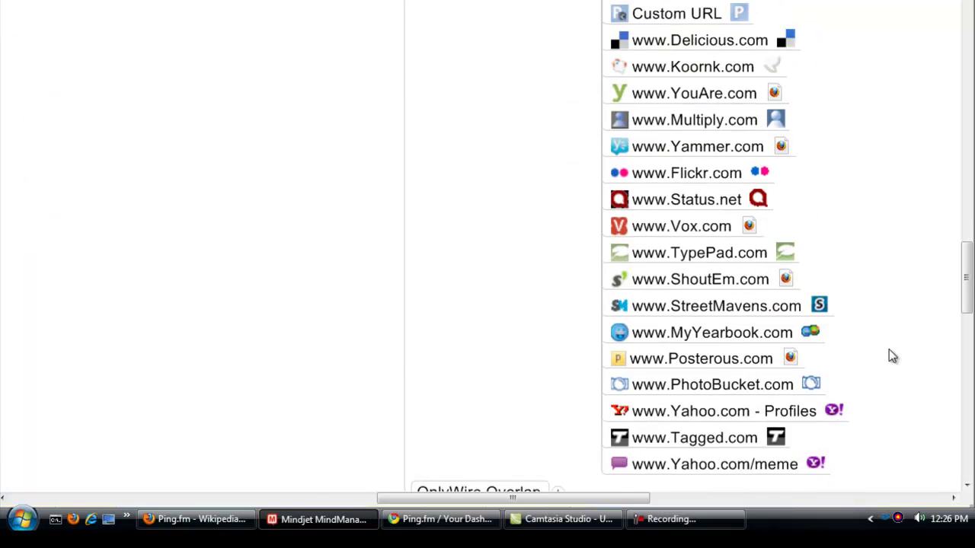
pyautogui.scroll(-2, 893, 356)
pyautogui.scroll(-2, 893, 356)
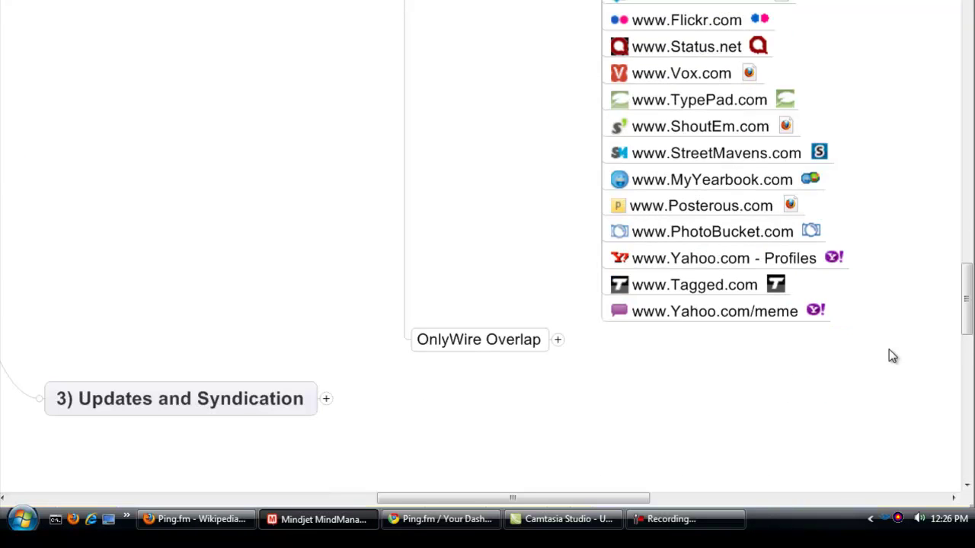
pyautogui.scroll(-2, 893, 357)
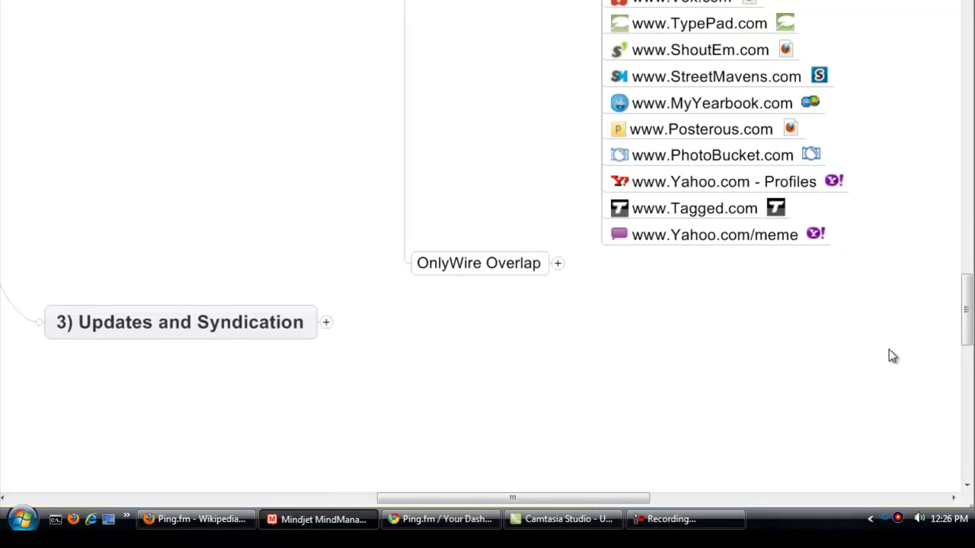
pyautogui.click(558, 263)
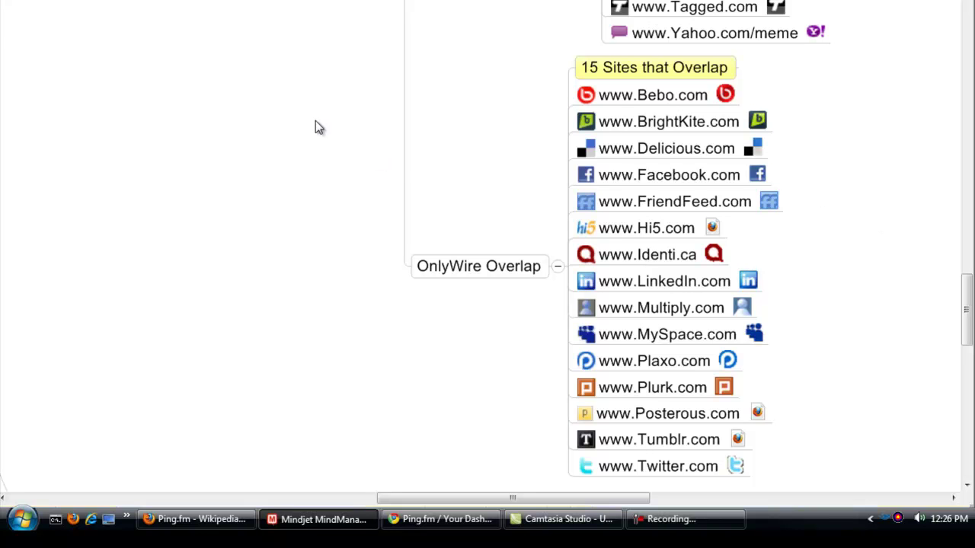
pyautogui.scroll(10, 322, 137)
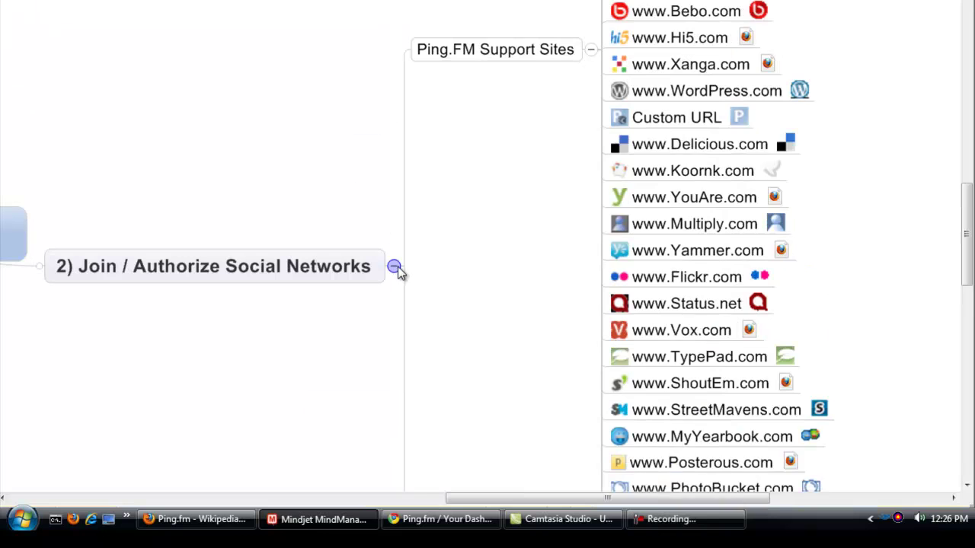
# Step: Collapse Join / Authorize and expand Posting, 1c. Use PingFire, Firefox Add and Checking Status
pyautogui.click(394, 266)
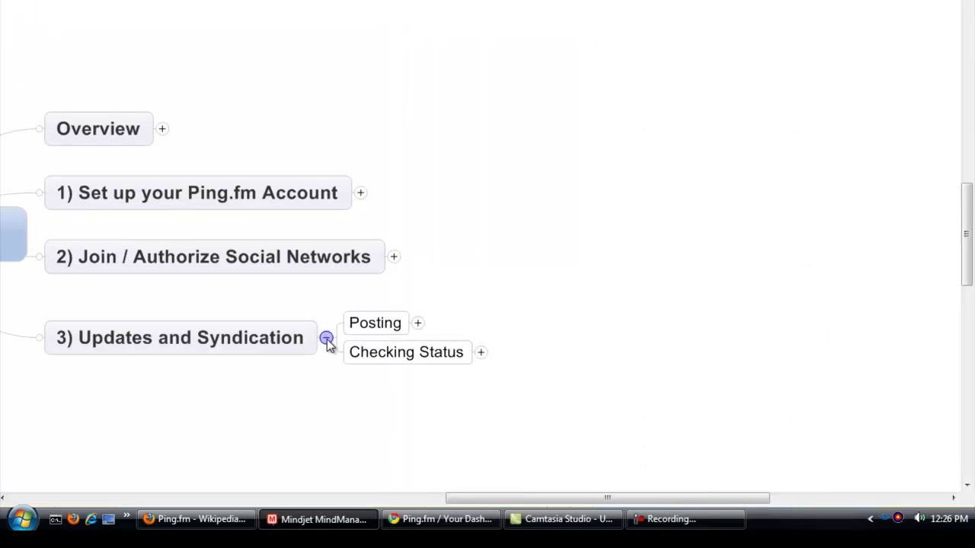
pyautogui.click(418, 323)
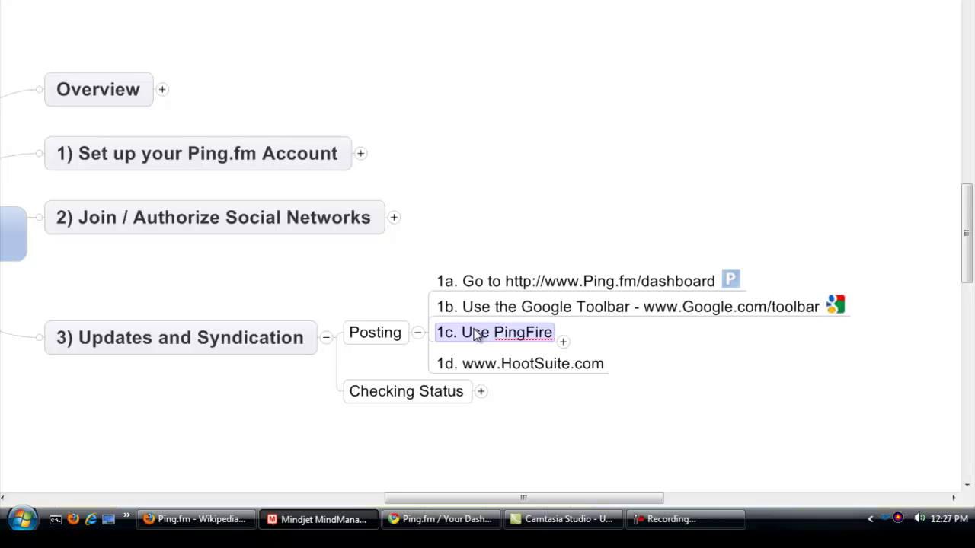
pyautogui.moveTo(733, 283)
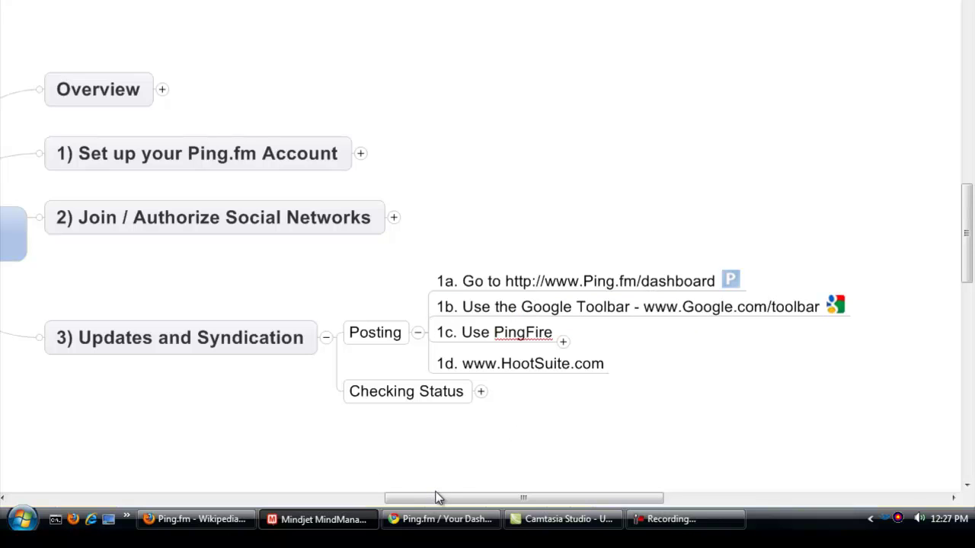
pyautogui.moveTo(434, 498); pyautogui.dragTo(489, 500)
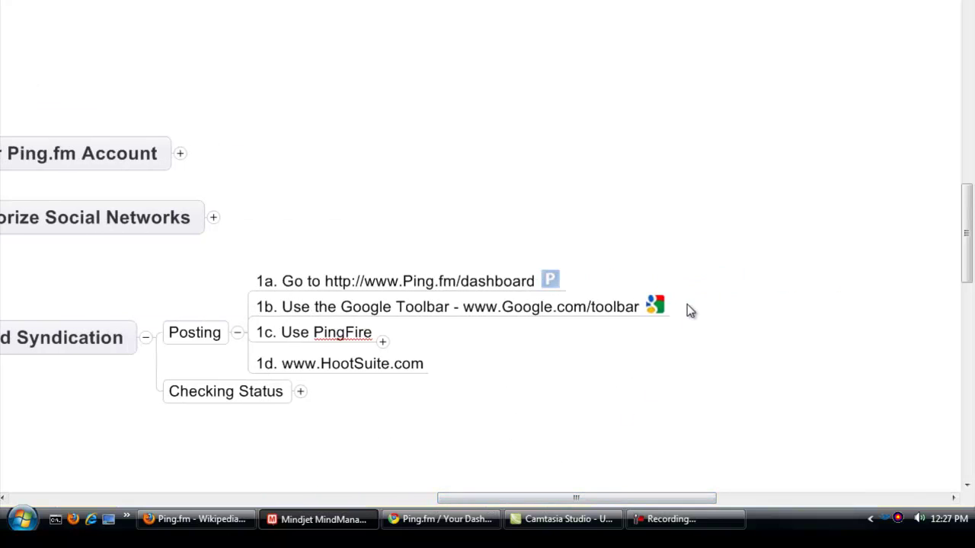
pyautogui.click(382, 341)
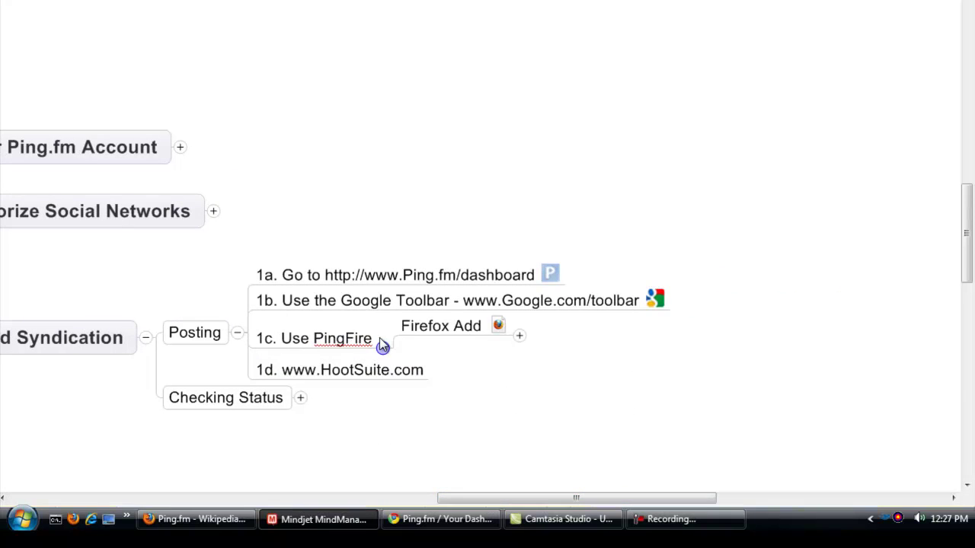
pyautogui.click(520, 336)
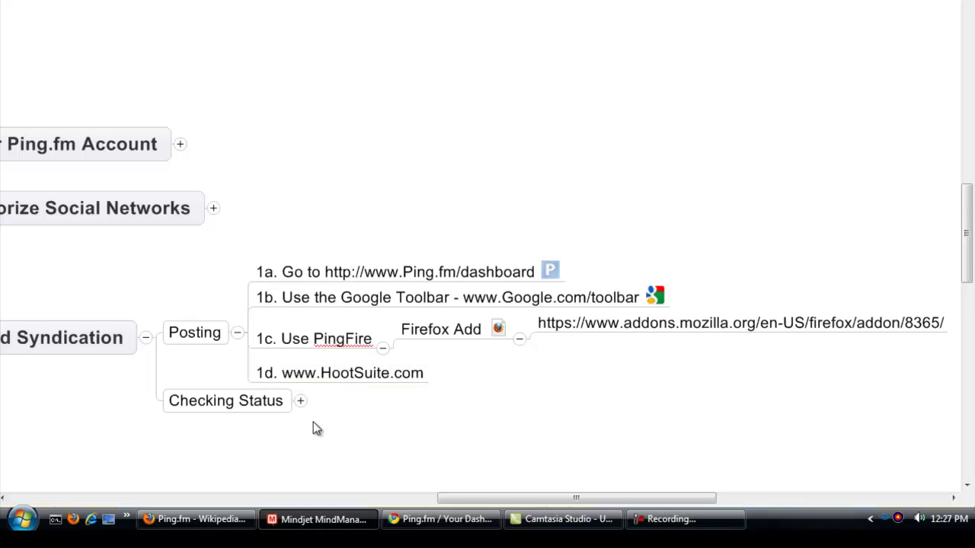
pyautogui.click(300, 401)
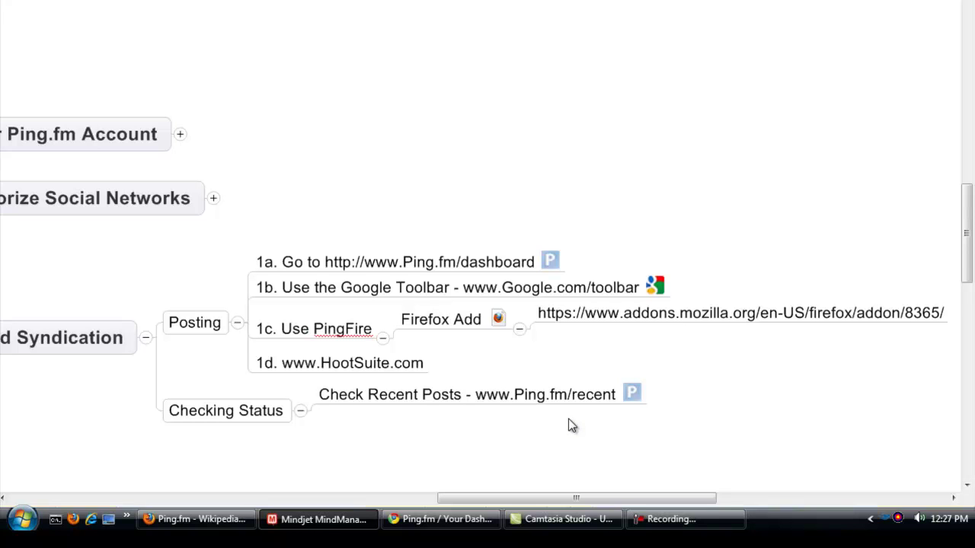
# Step: Close the Wikipedia tabs in Firefox and open the Ping.fm Sign-Up page
pyautogui.click(195, 521)
pyautogui.hotkey('ctrl', 'w')
pyautogui.hotkey('ctrl', 'w')
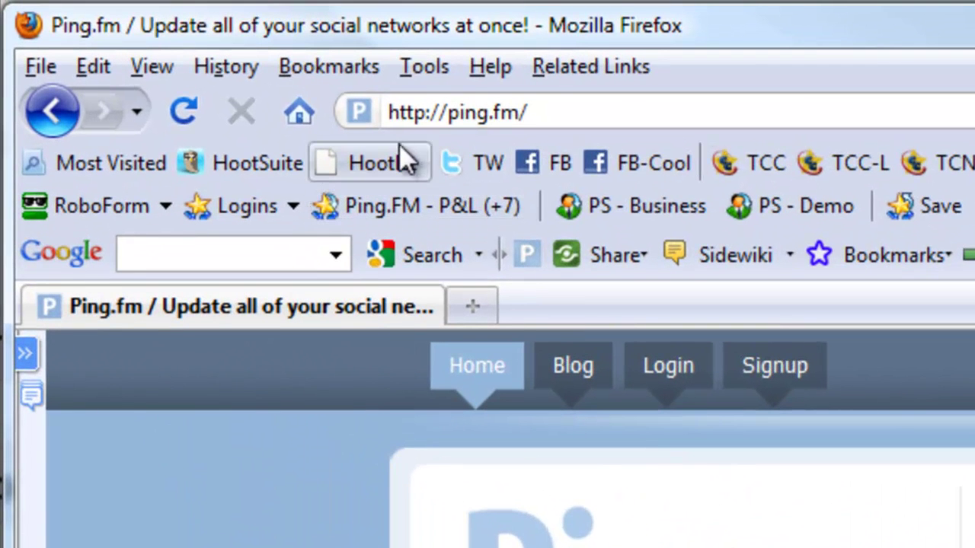
pyautogui.click(792, 367)
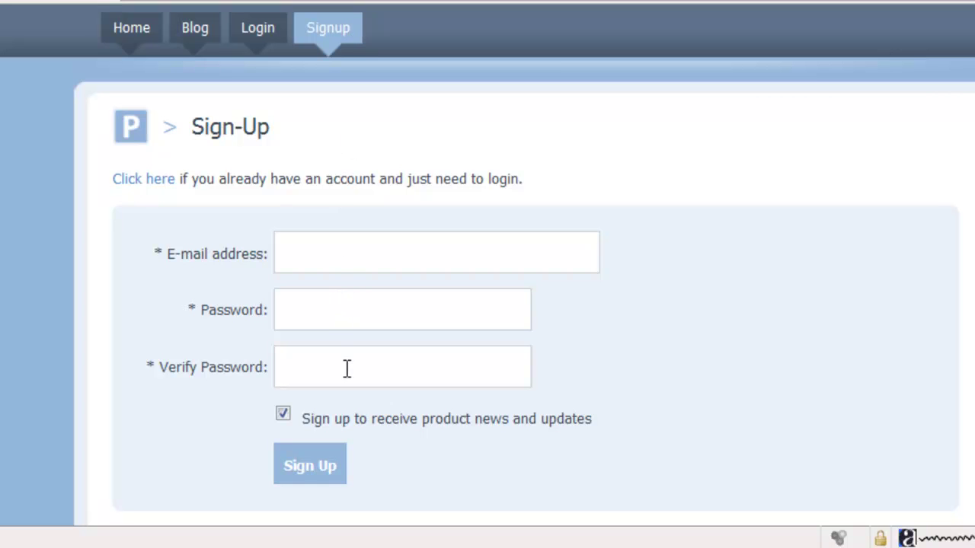
# Step: Log in to Ping.fm using the saved test-account login from RoboForm
pyautogui.click(253, 30)
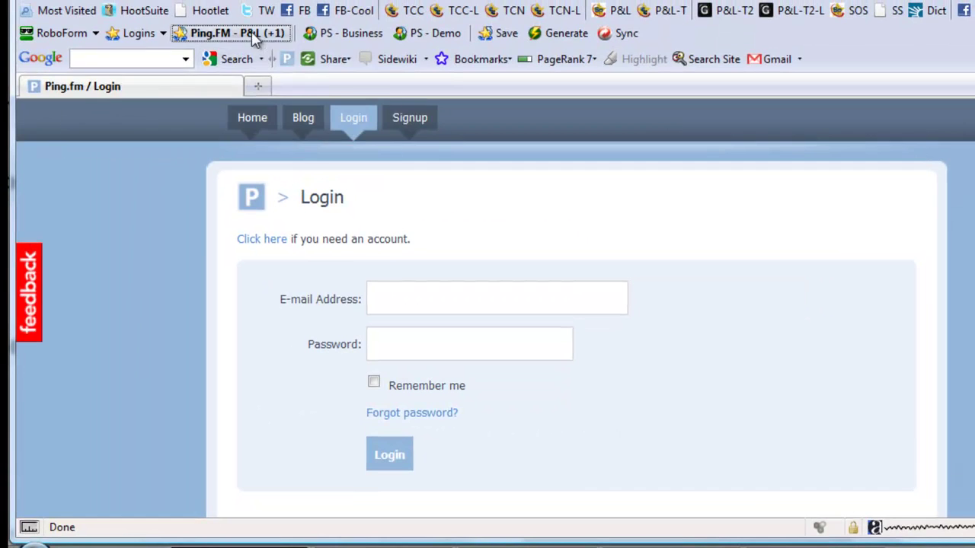
pyautogui.click(253, 35)
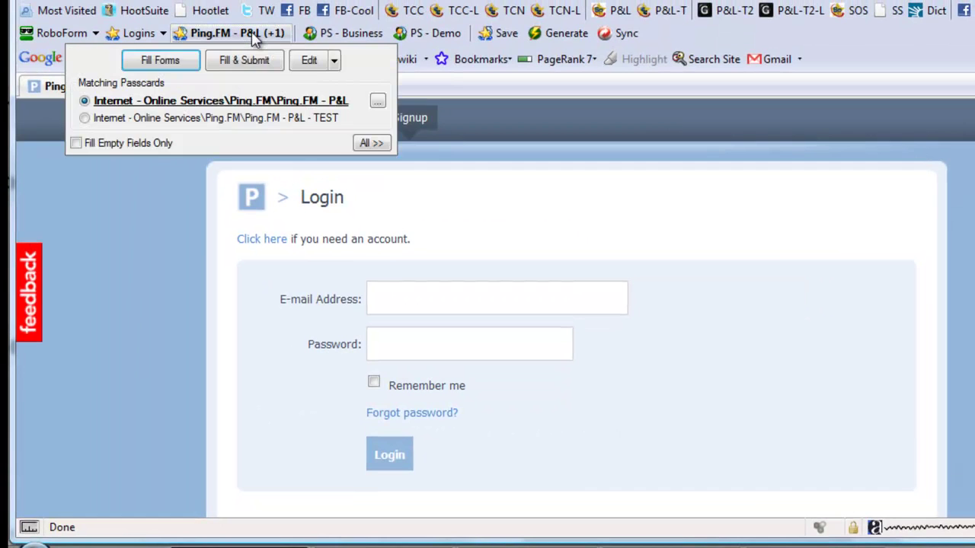
pyautogui.click(257, 119)
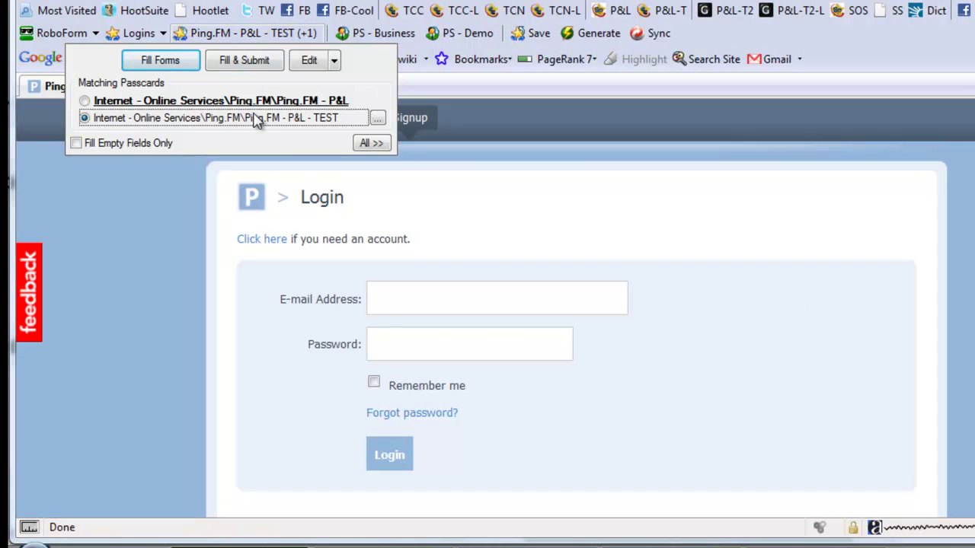
pyautogui.click(274, 123)
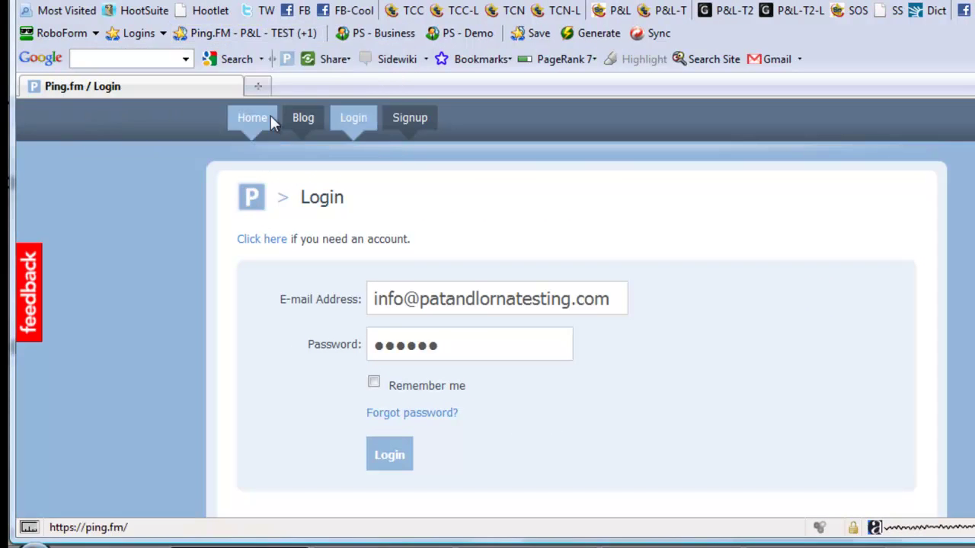
pyautogui.click(386, 454)
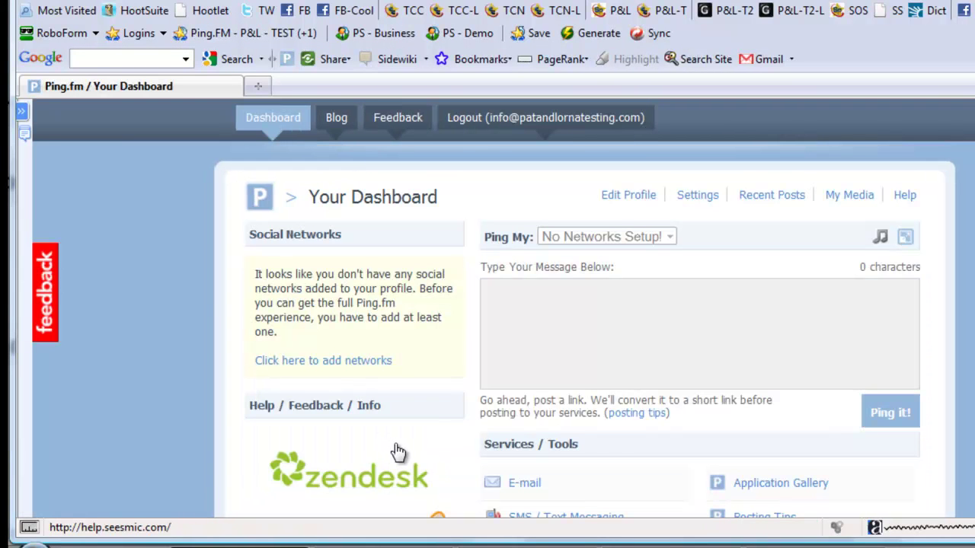
# Step: Scroll the other browser's Ping.fm dashboard, then minimize it to reveal the test account's dashboard
pyautogui.moveTo(527, 547)
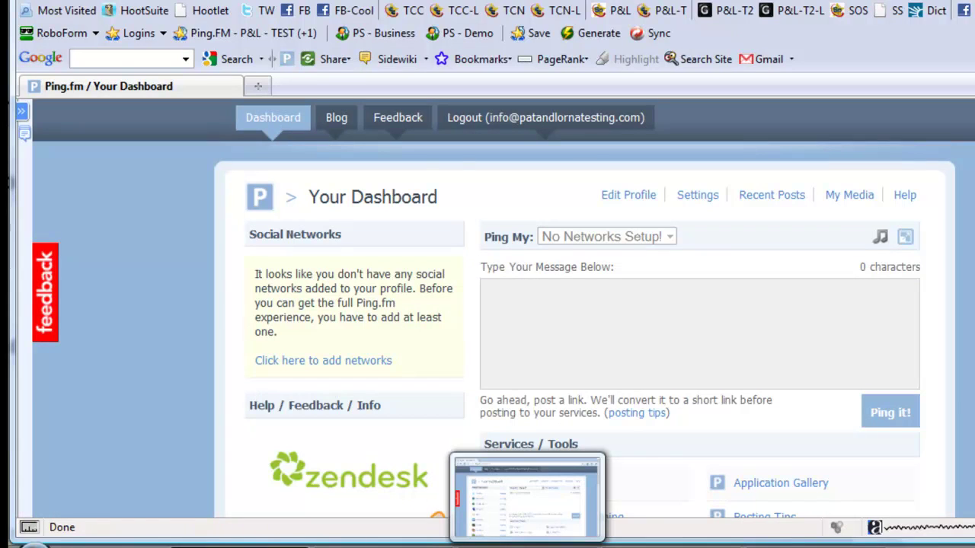
pyautogui.click(527, 547)
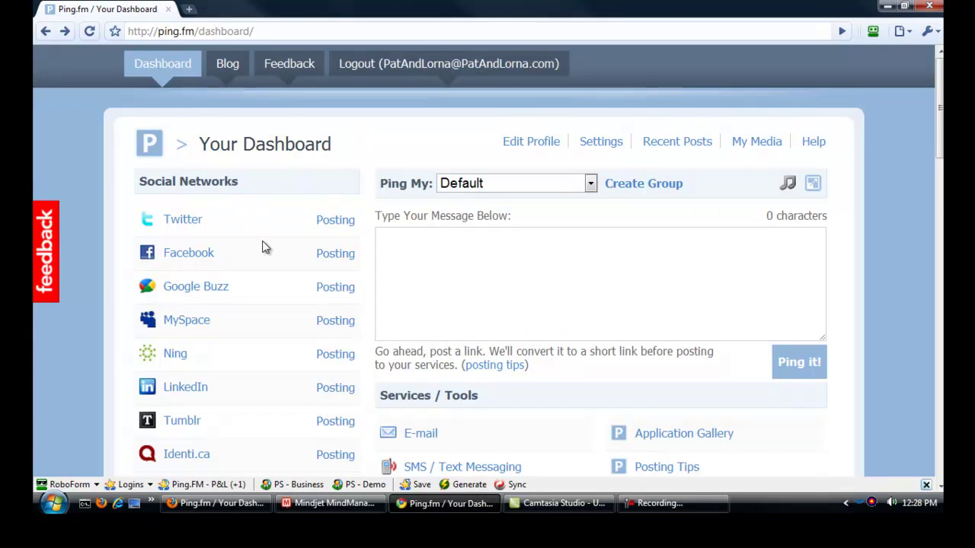
pyautogui.scroll(-1, 263, 244)
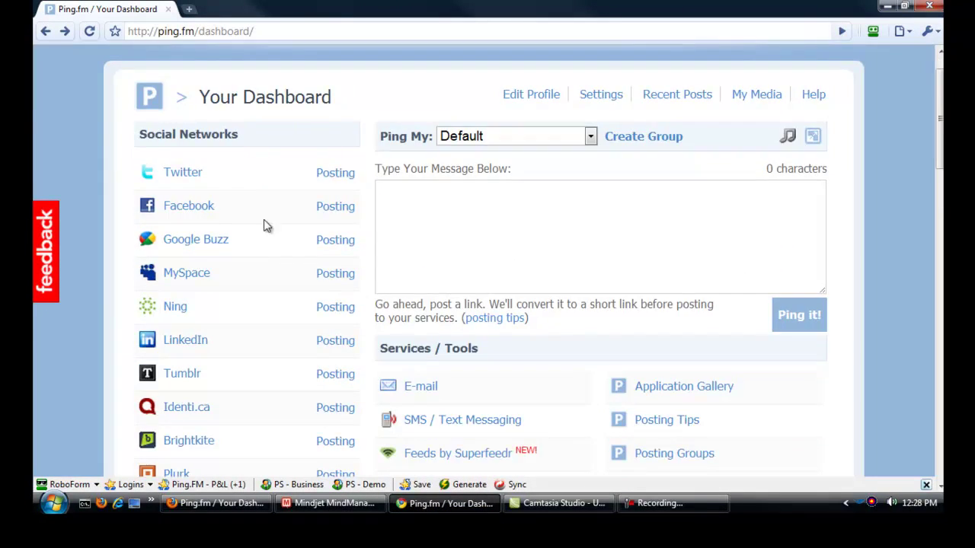
pyautogui.scroll(-2, 281, 350)
pyautogui.scroll(-5, 281, 352)
pyautogui.scroll(-1, 281, 352)
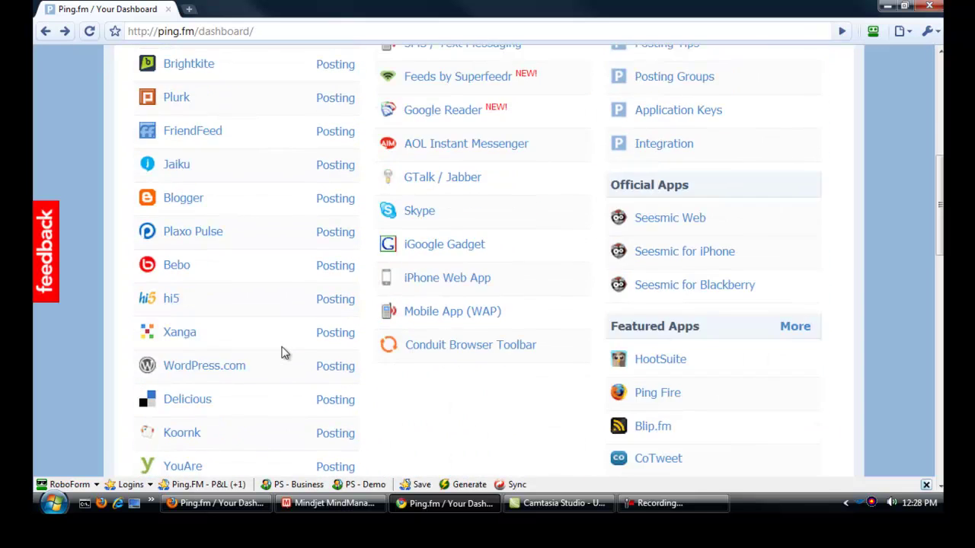
pyautogui.scroll(-5, 281, 352)
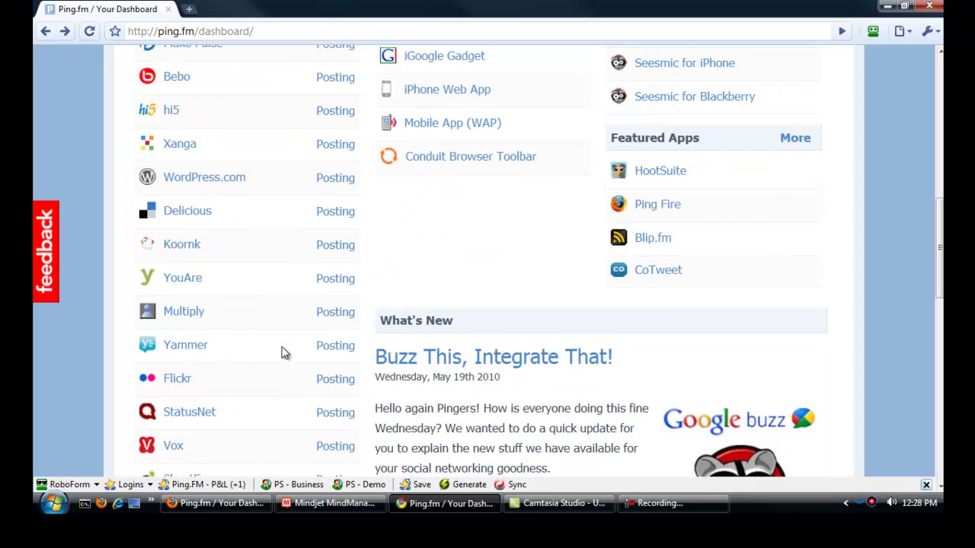
pyautogui.scroll(-7, 281, 352)
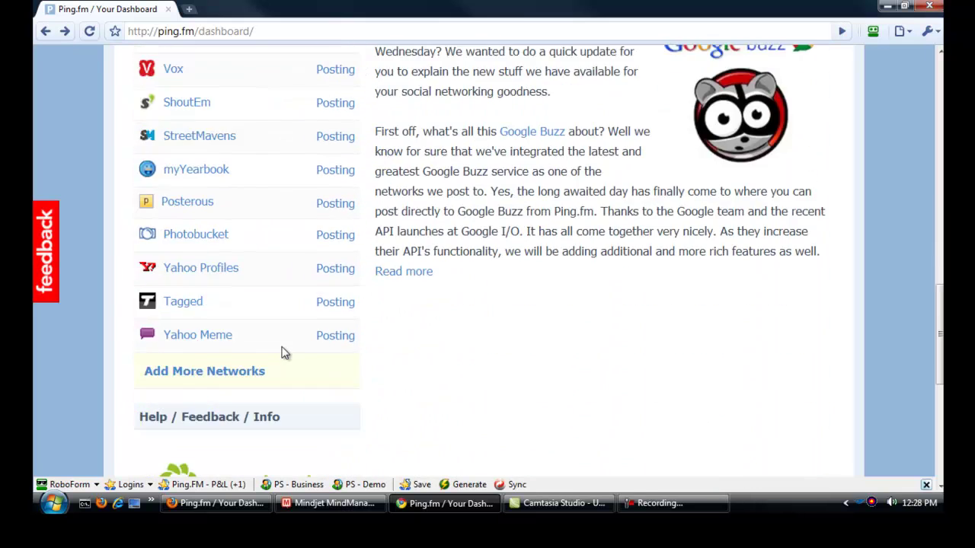
pyautogui.scroll(18, 281, 352)
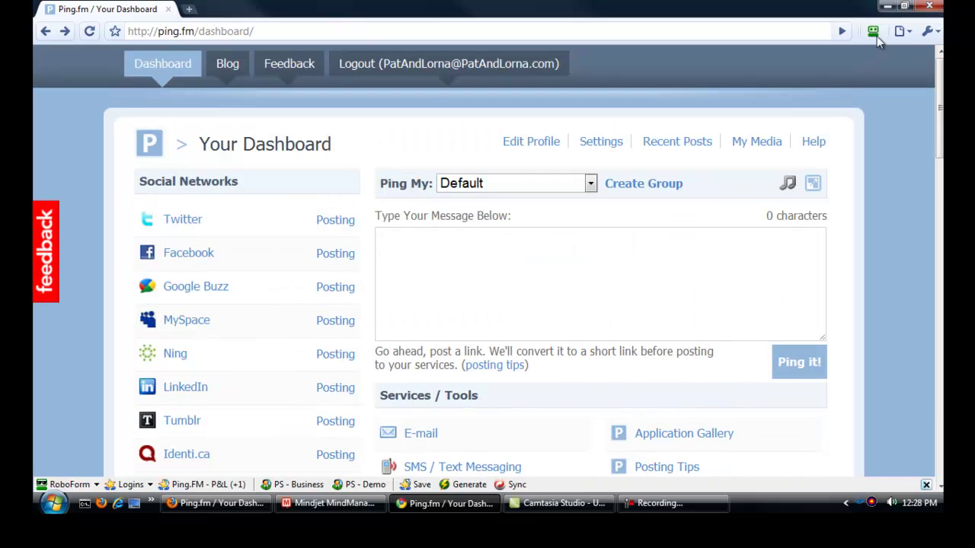
pyautogui.click(887, 7)
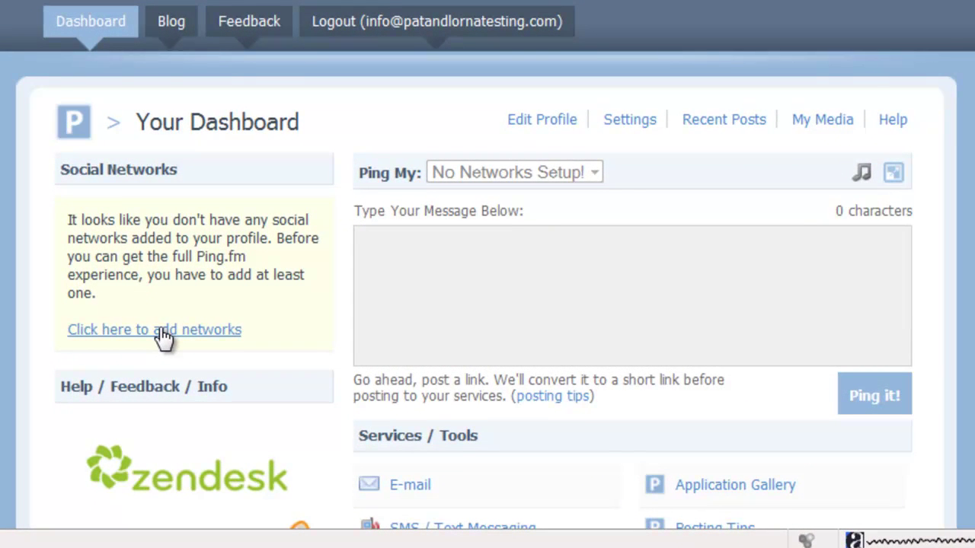
# Step: Open the add-networks page, preview Twitter in a tab, close it, and scroll the network list
pyautogui.click(156, 335)
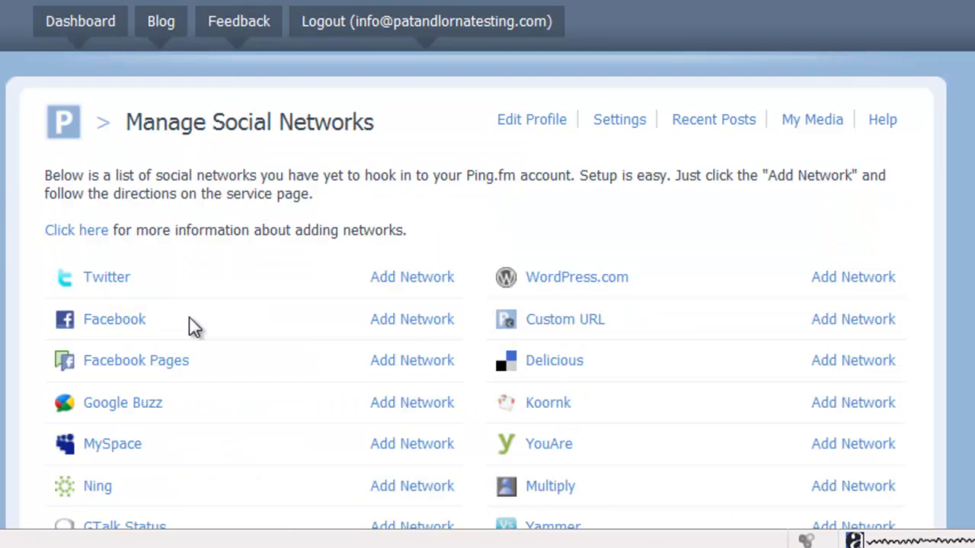
pyautogui.middleClick(105, 289)
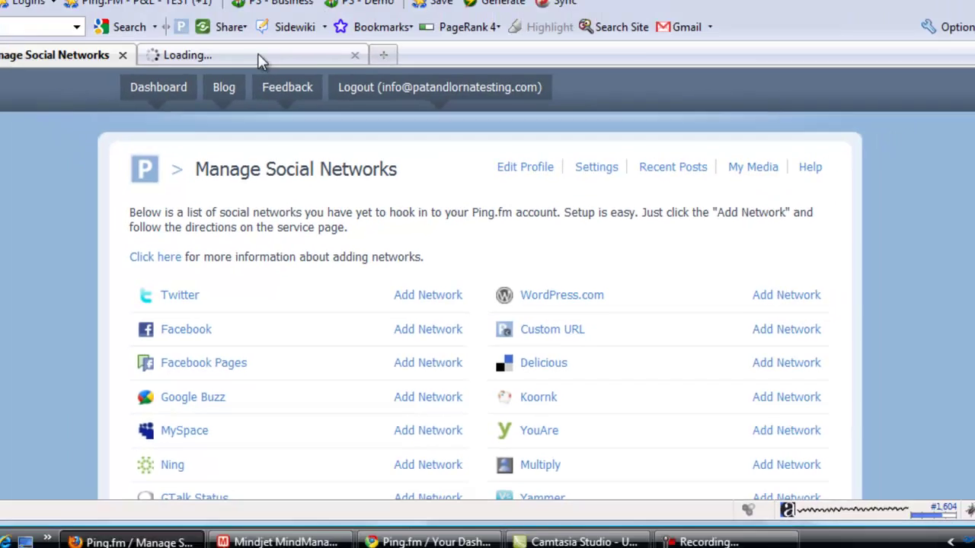
pyautogui.click(257, 55)
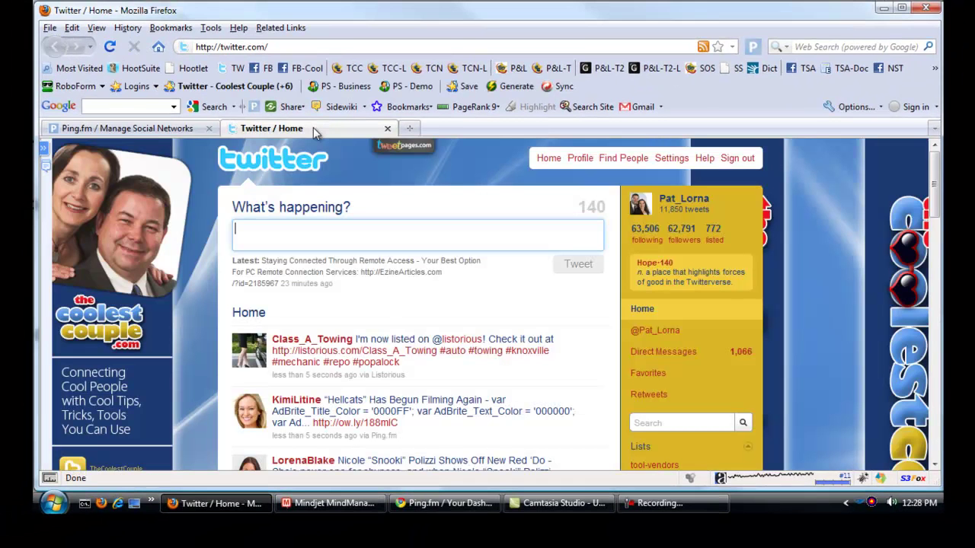
pyautogui.click(387, 129)
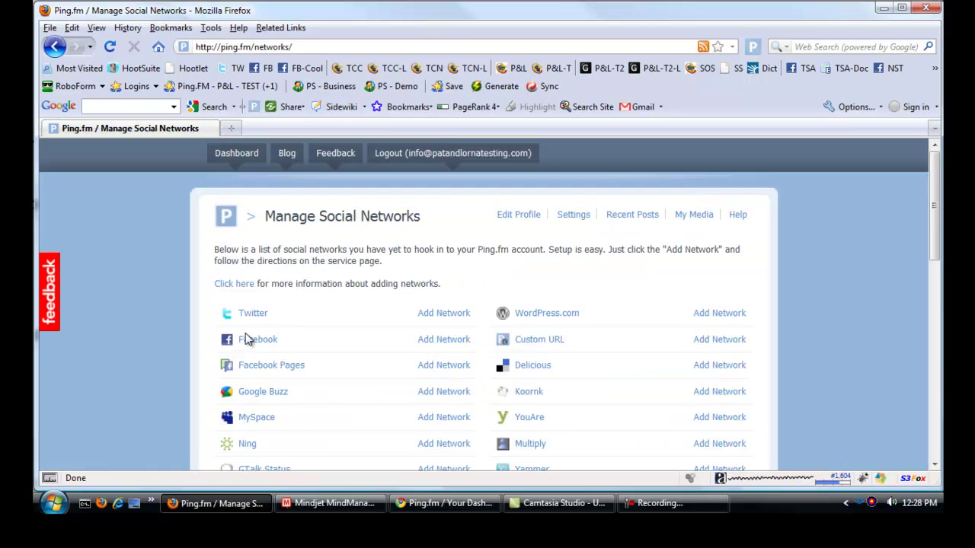
pyautogui.scroll(-3, 245, 339)
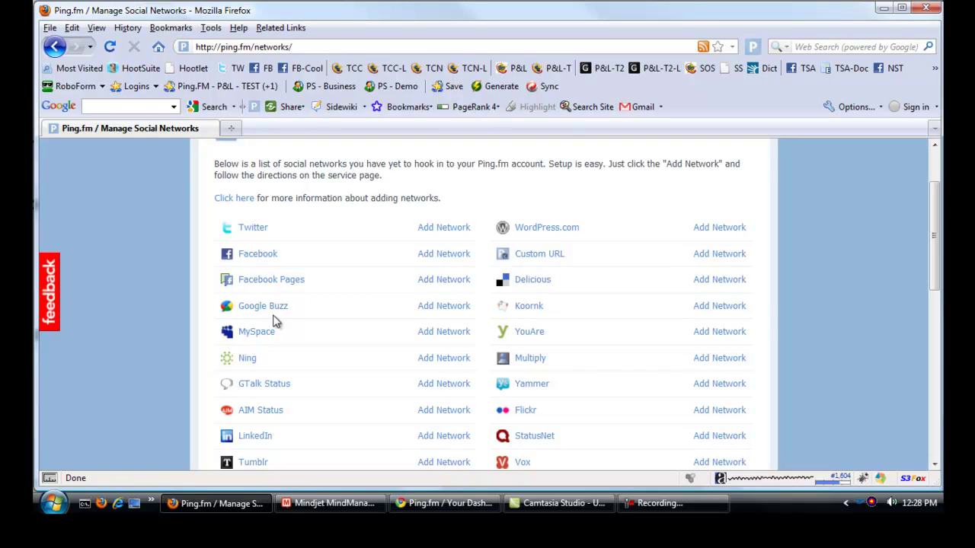
pyautogui.scroll(1, 312, 343)
pyautogui.scroll(1, 339, 367)
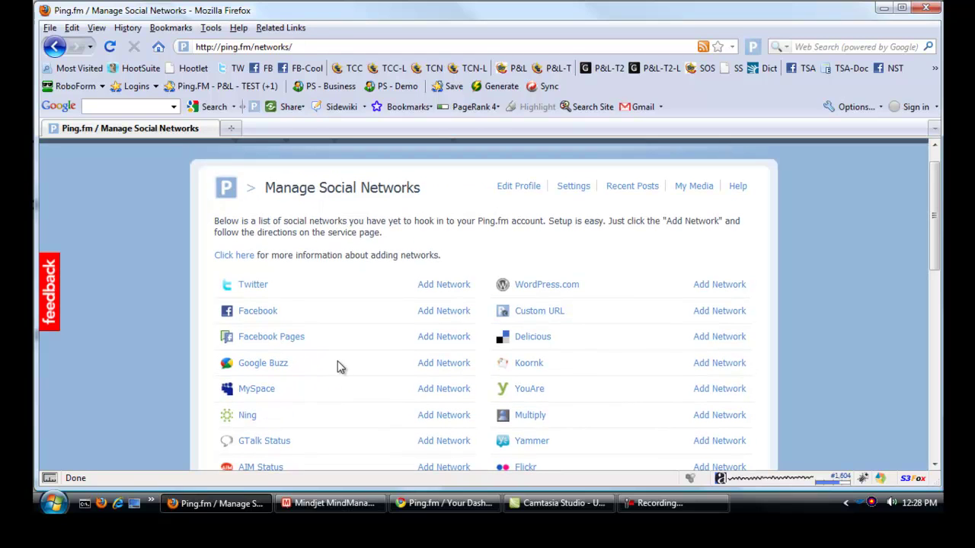
# Step: Add Twitter as a network, authorize Ping.fm on Twitter, and confirm it on the dashboard
pyautogui.click(443, 285)
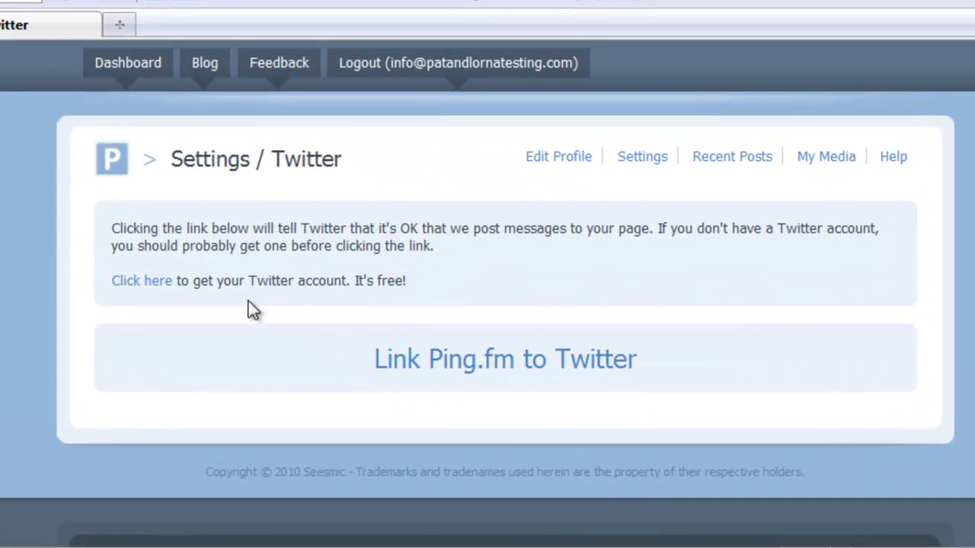
pyautogui.click(465, 364)
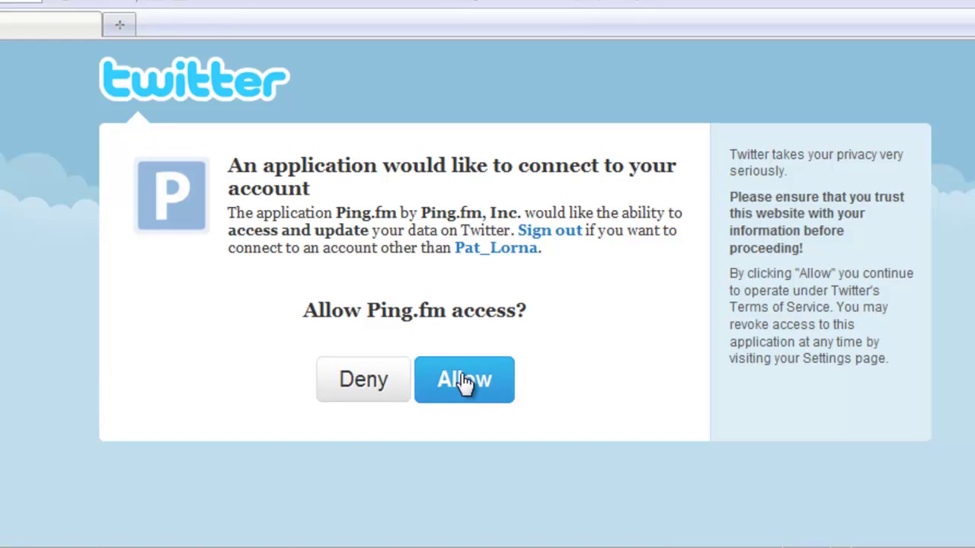
pyautogui.click(461, 381)
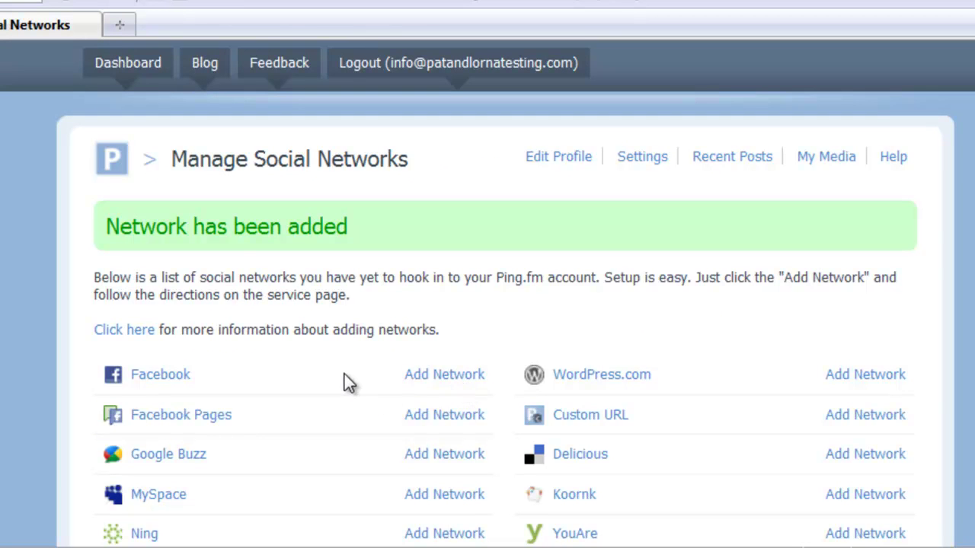
pyautogui.click(128, 67)
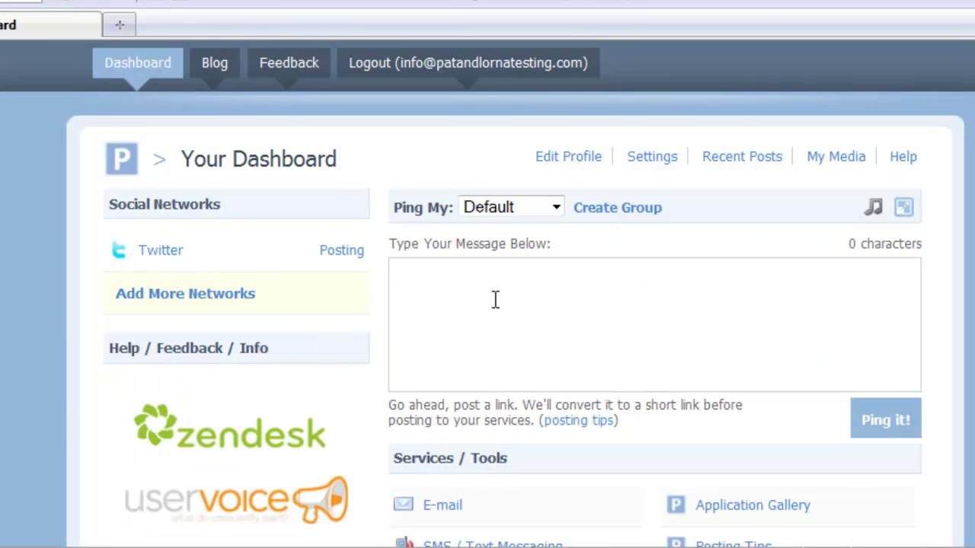
# Step: Connect the Ping.fm account to Facebook and scroll down through its profile posting options
pyautogui.click(198, 301)
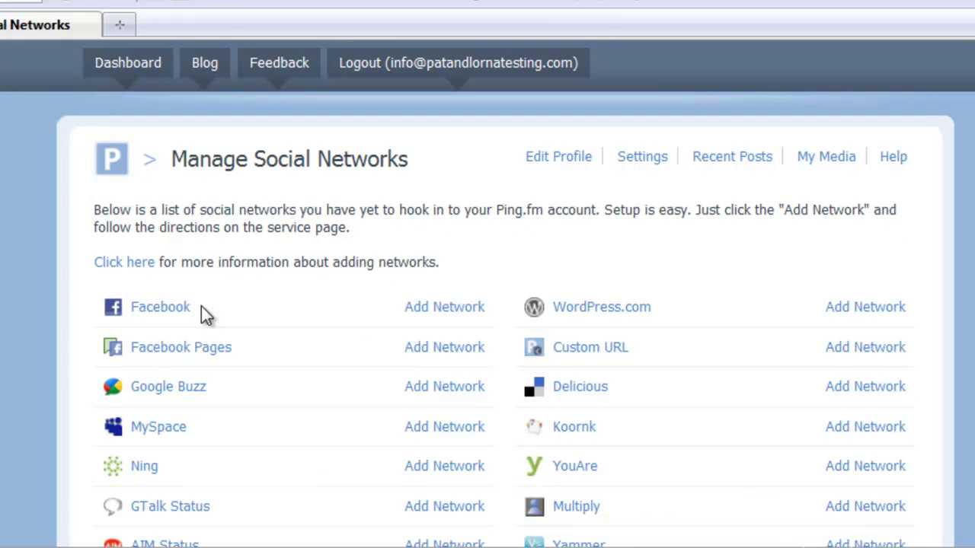
pyautogui.click(447, 312)
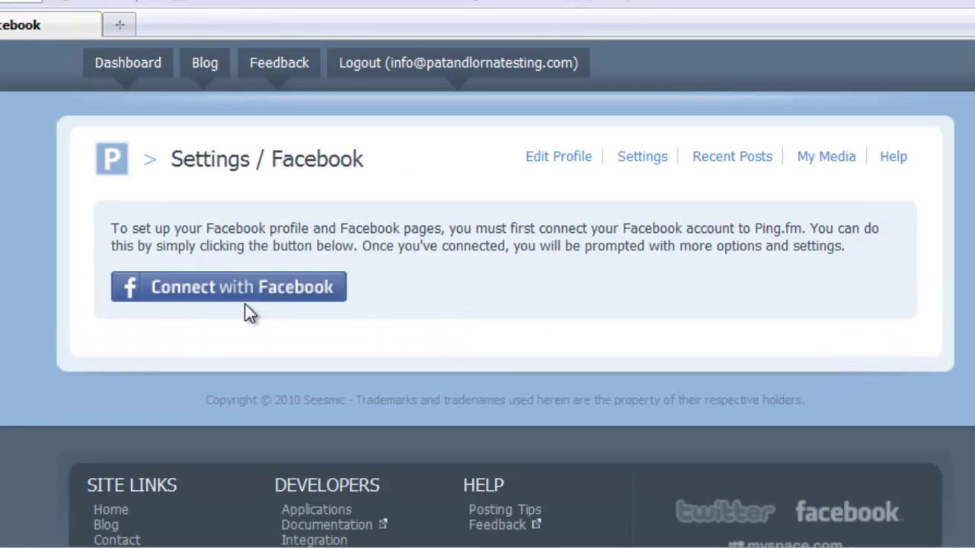
pyautogui.click(241, 293)
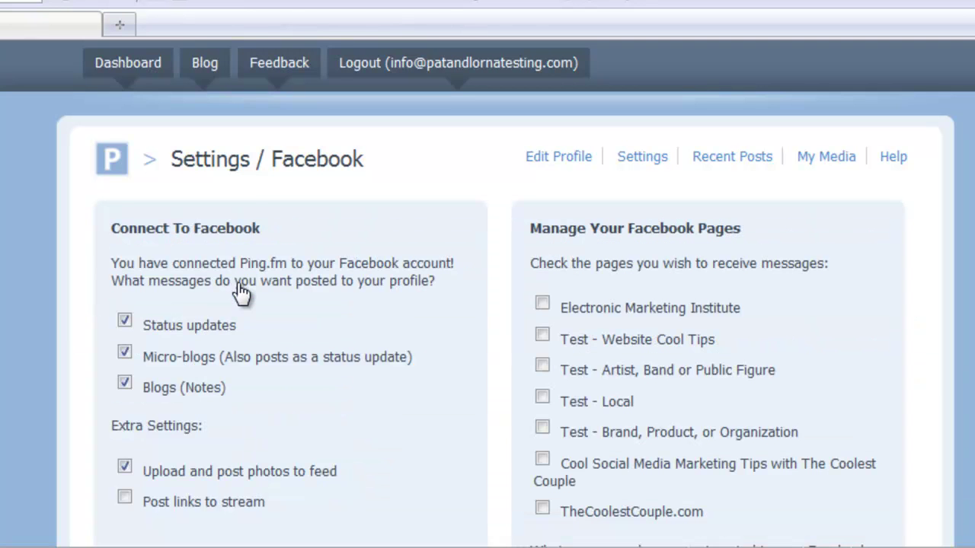
pyautogui.scroll(-2, 418, 421)
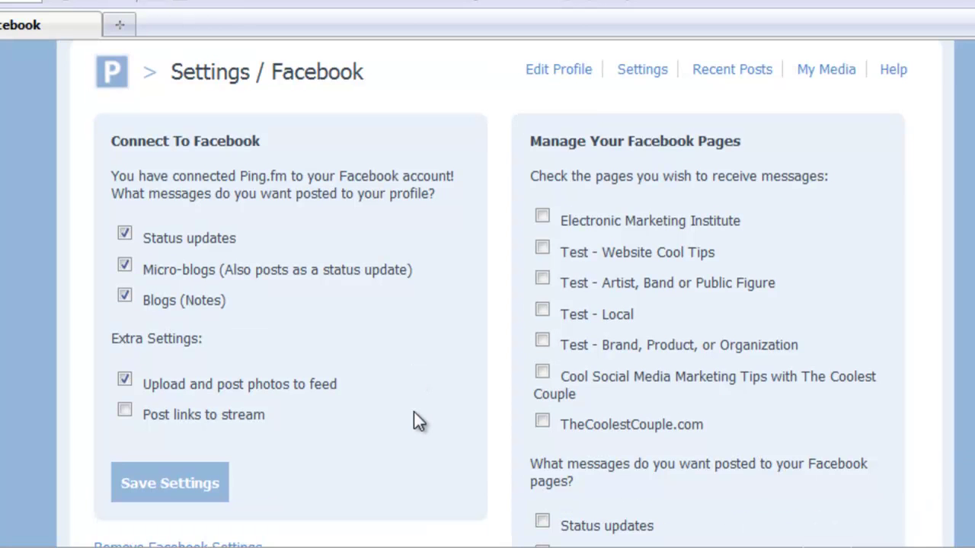
pyautogui.scroll(-1, 417, 421)
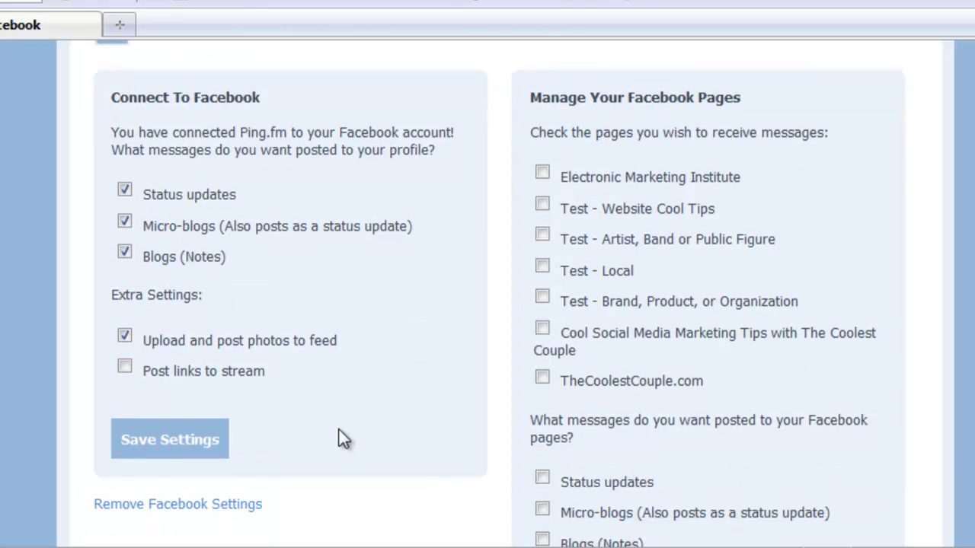
# Step: Save the Facebook posting settings and return to the list of networks still available to add
pyautogui.click(146, 440)
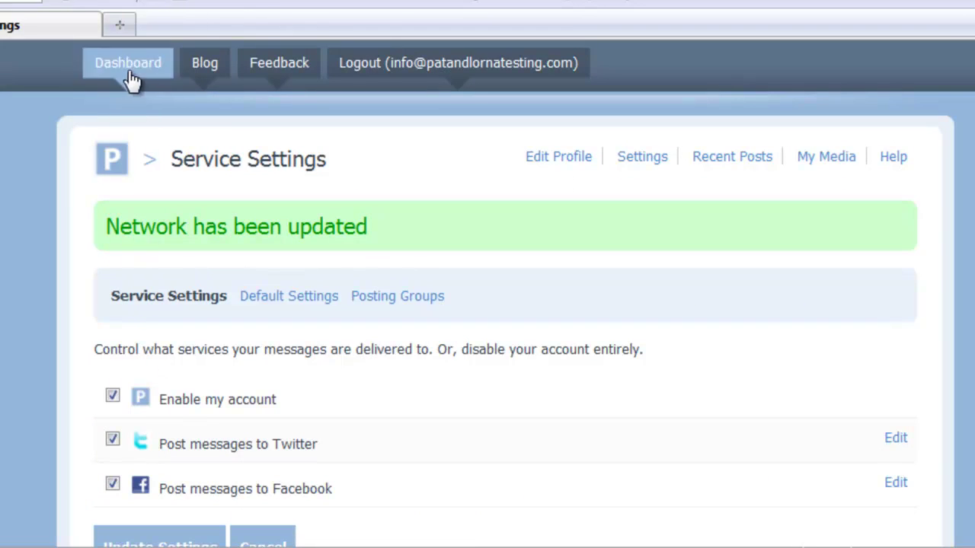
pyautogui.click(128, 67)
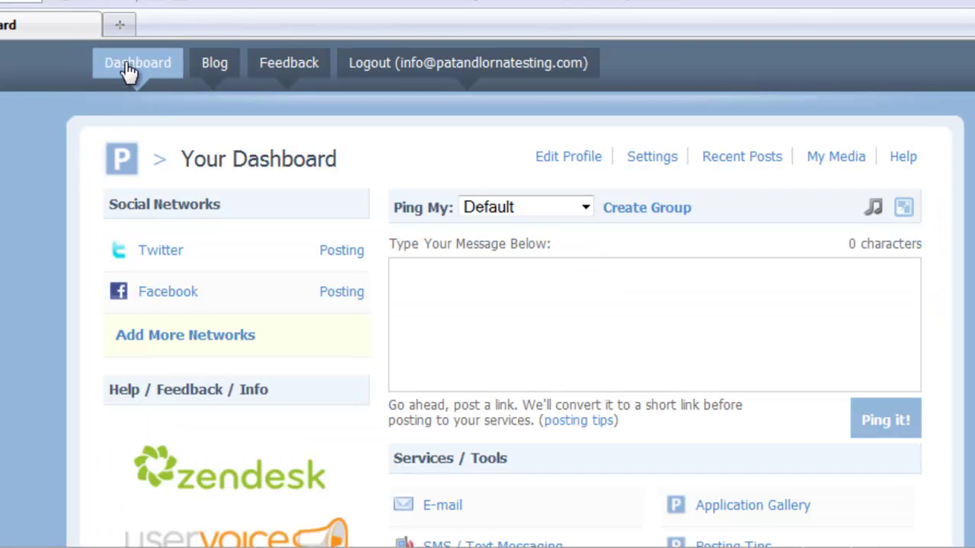
pyautogui.click(167, 339)
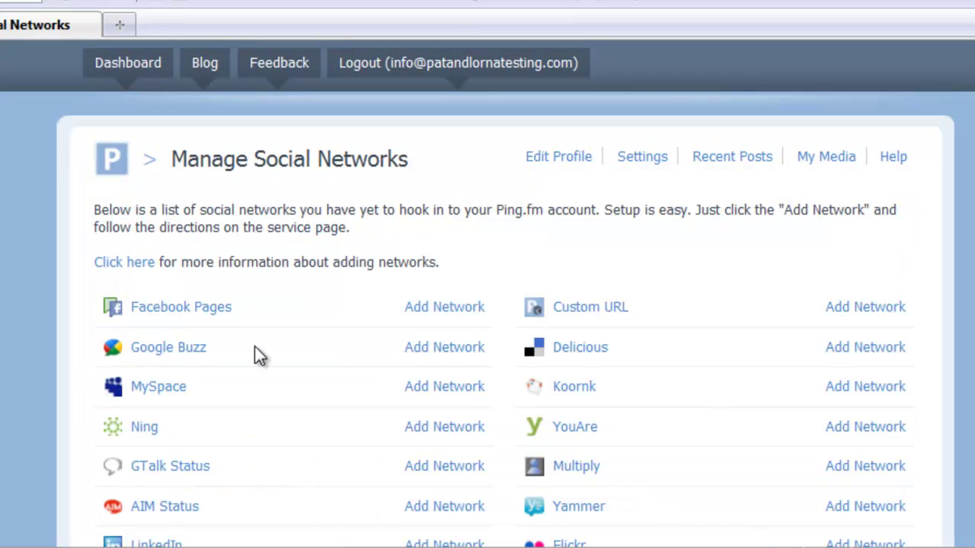
# Step: Start linking Google Buzz, sign in to Google with RoboForm, then decline Ping.fm's access request
pyautogui.click(422, 353)
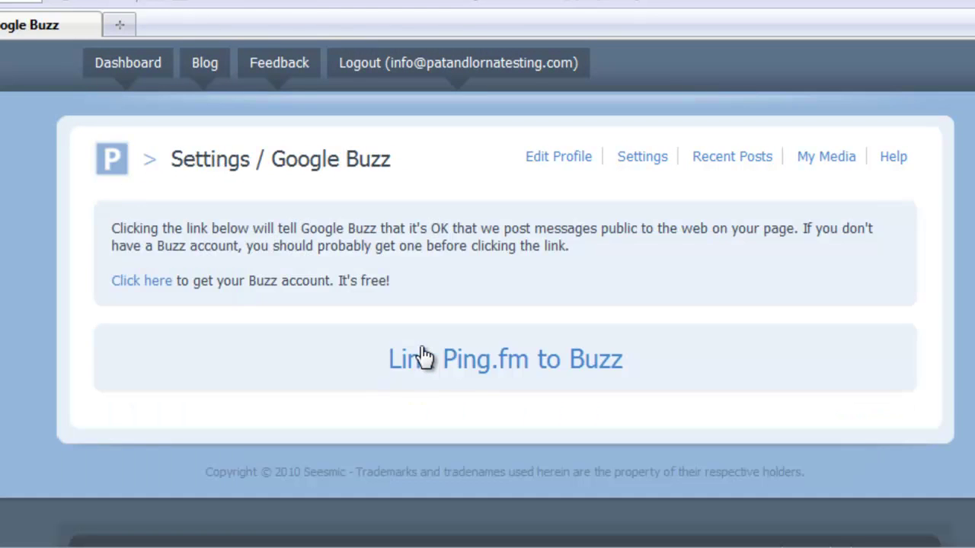
pyautogui.click(483, 359)
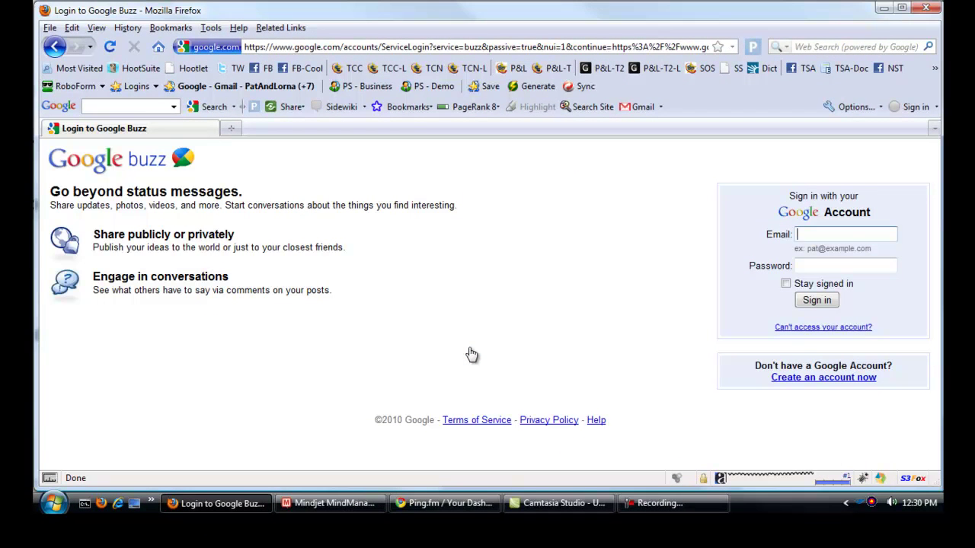
pyautogui.moveTo(249, 89)
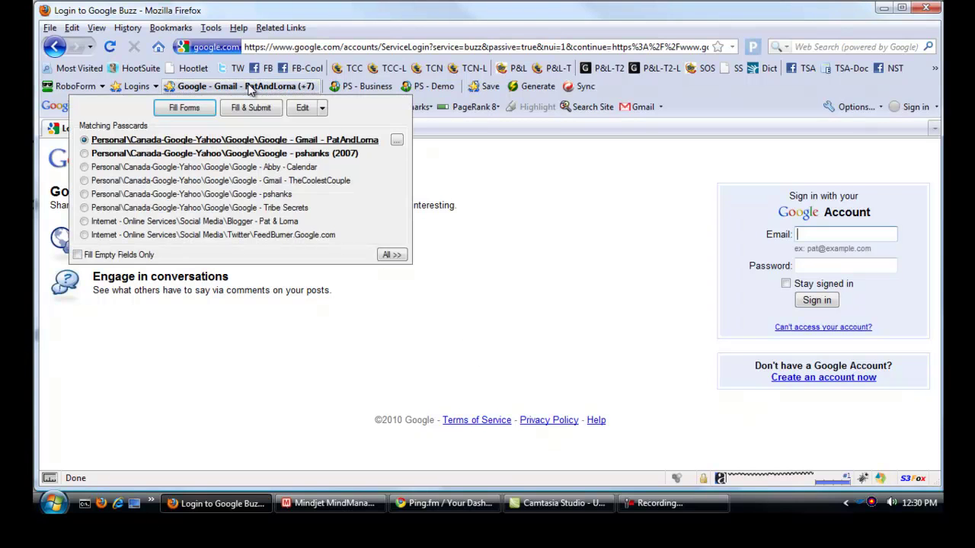
pyautogui.click(250, 89)
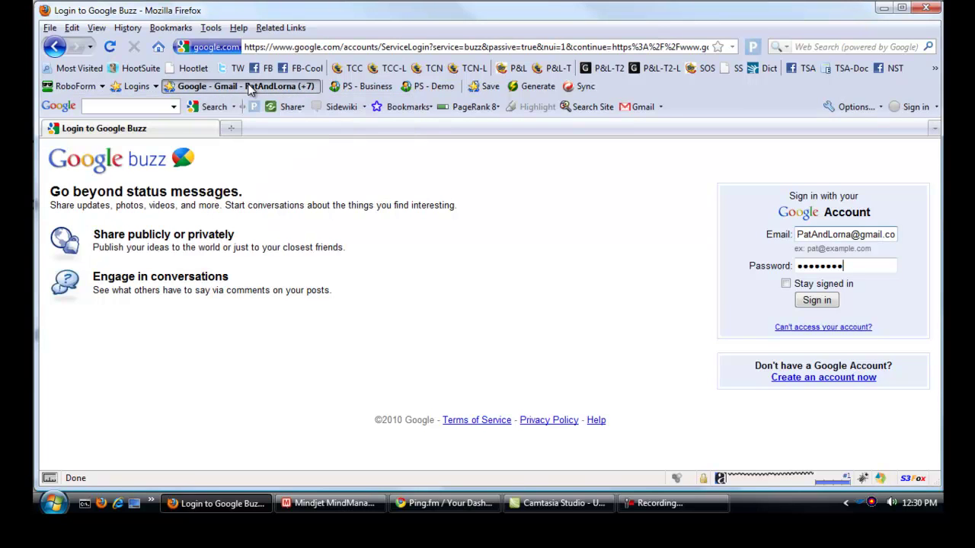
pyautogui.click(819, 302)
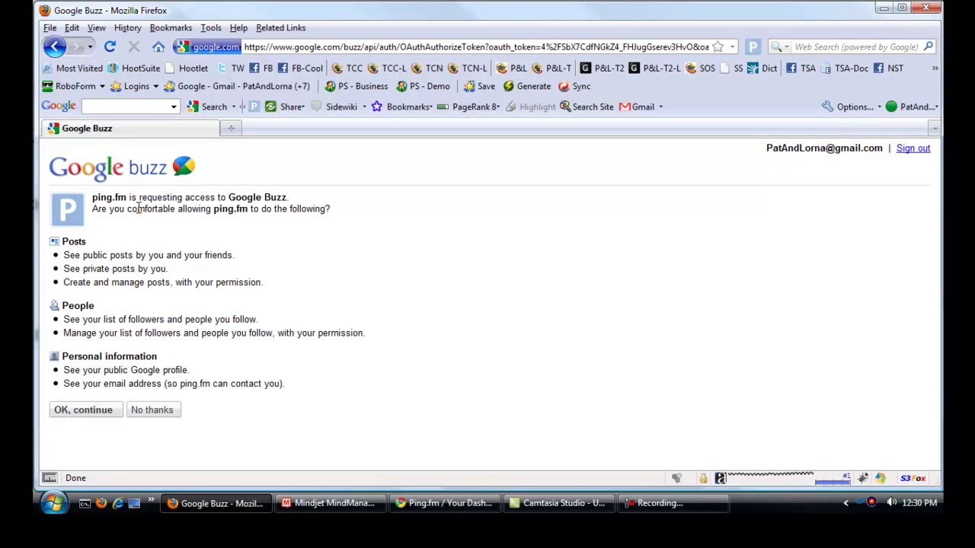
pyautogui.click(154, 411)
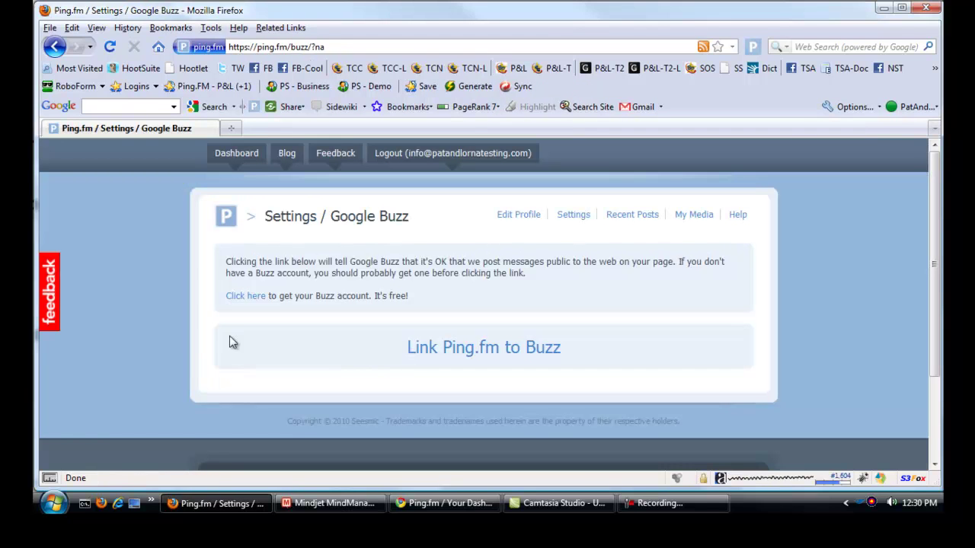
# Step: Browse the remaining networks list, then go back to the Ping.fm dashboard
pyautogui.click(236, 156)
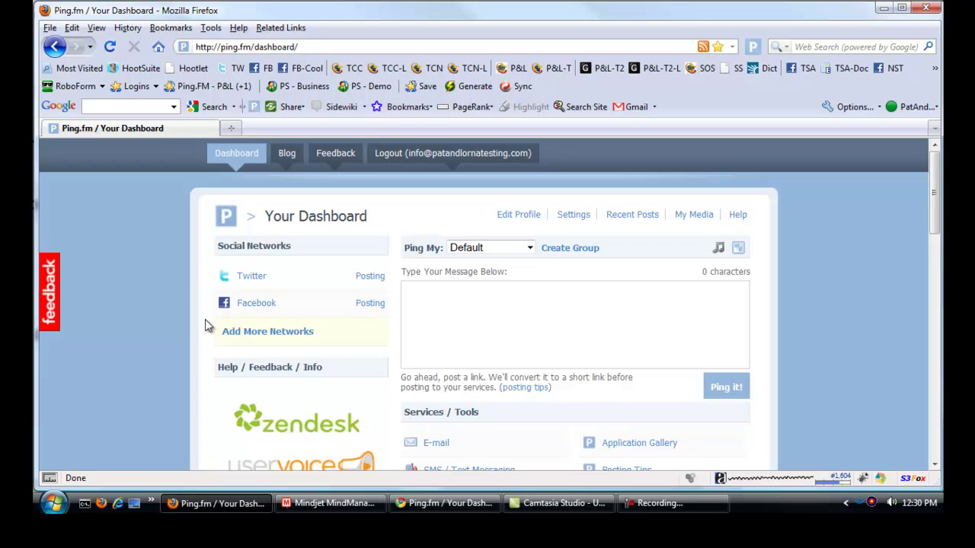
pyautogui.click(257, 333)
pyautogui.scroll(-1, 356, 363)
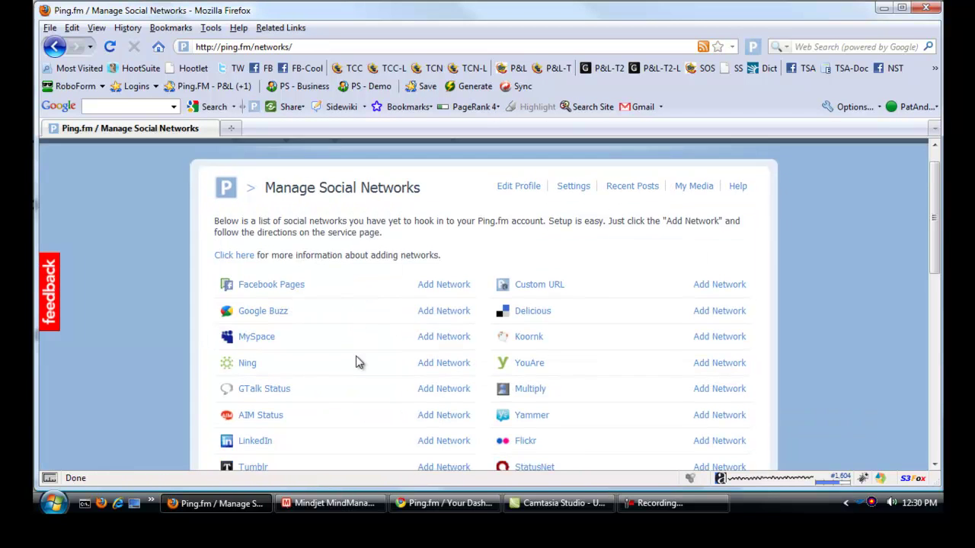
pyautogui.scroll(-4, 356, 356)
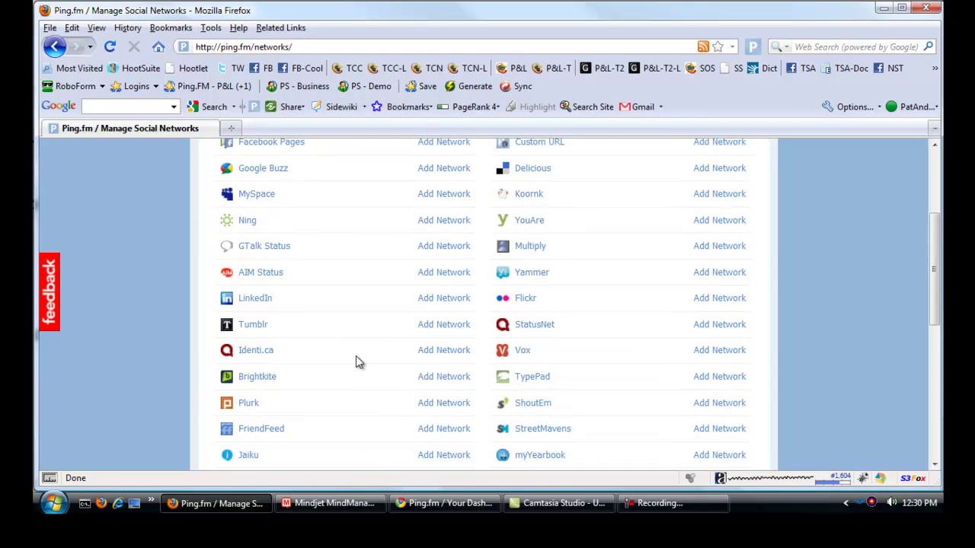
pyautogui.scroll(5, 356, 363)
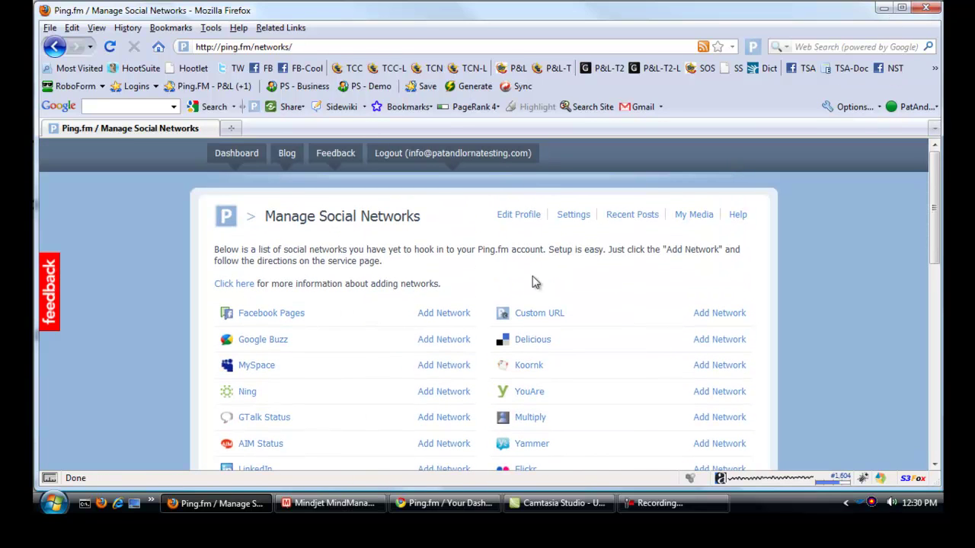
pyautogui.click(235, 156)
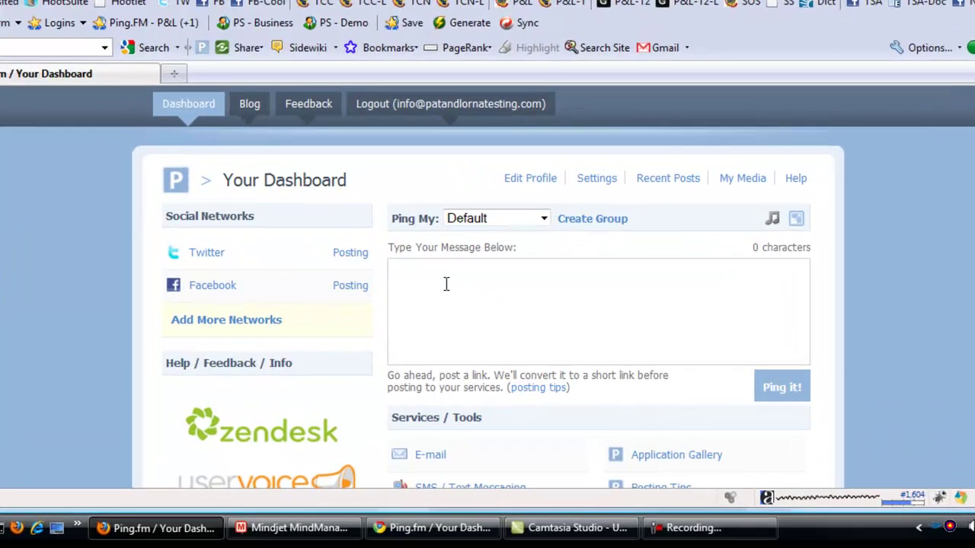
# Step: Replace the stray test characters with the 'Great place to get free traffic…' TSA message and link
pyautogui.click(455, 301)
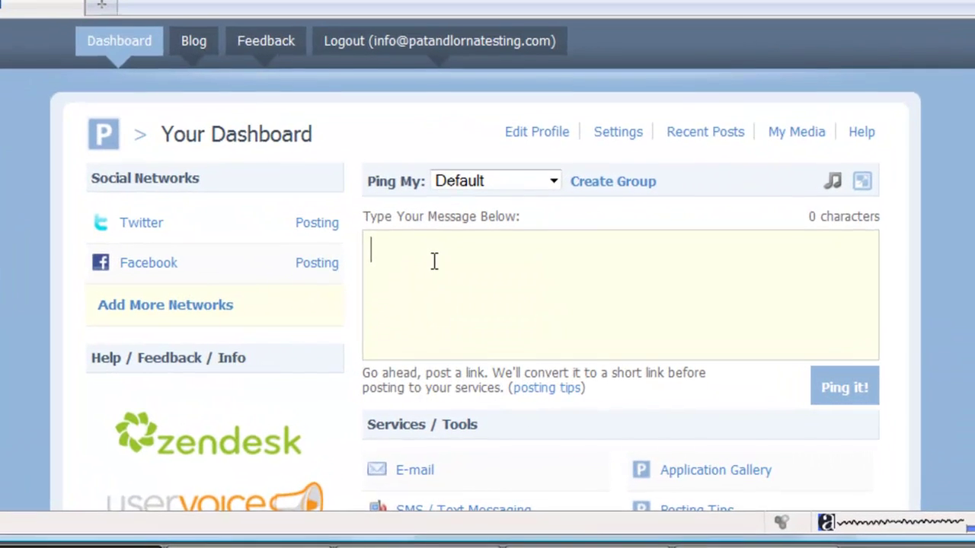
pyautogui.write('##aa')
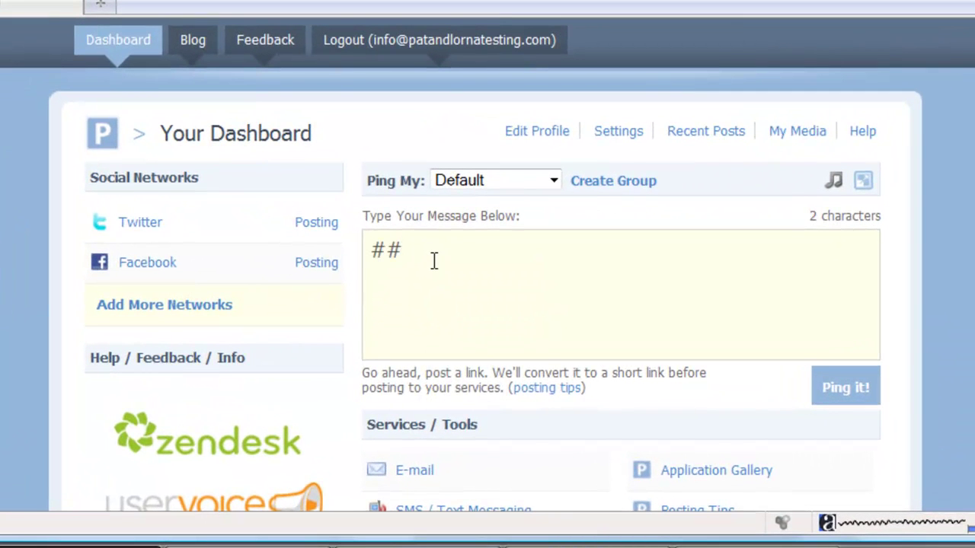
pyautogui.press('BackSpace')
pyautogui.press('BackSpace')
pyautogui.press('BackSpace')
pyautogui.press('BackSpace')
pyautogui.write('Great pl')
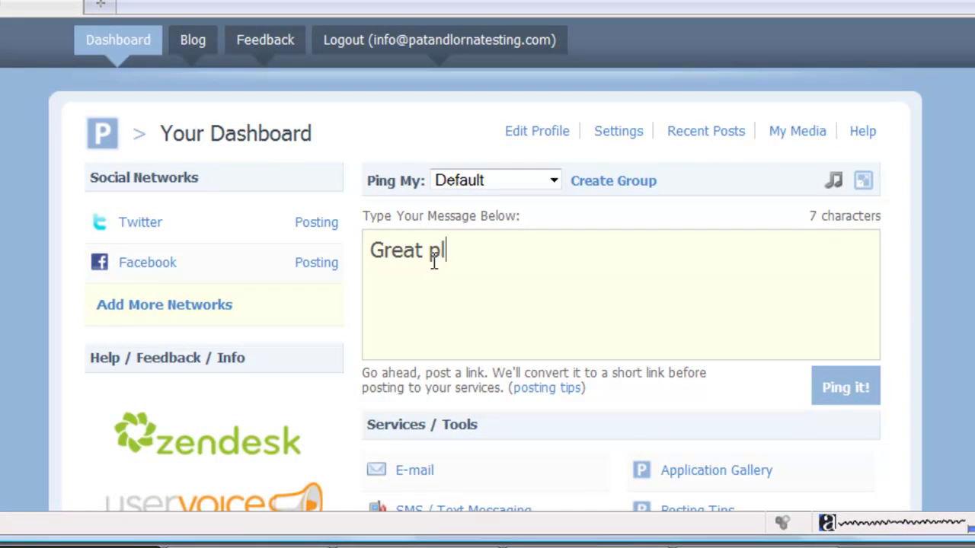
pyautogui.write('ace to get free traffic and ')
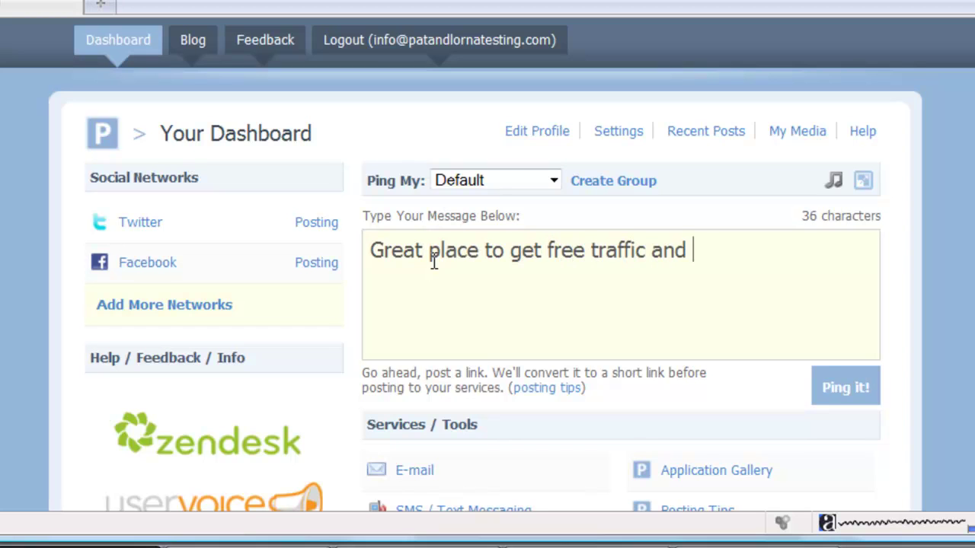
pyautogui.write('syndication for your bl')
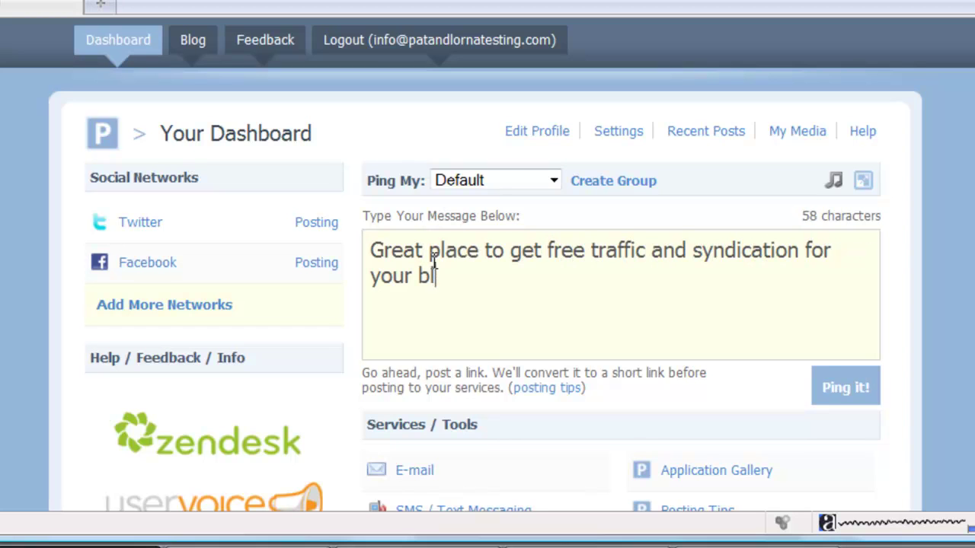
pyautogui.write('og. Check Tribe Synd')
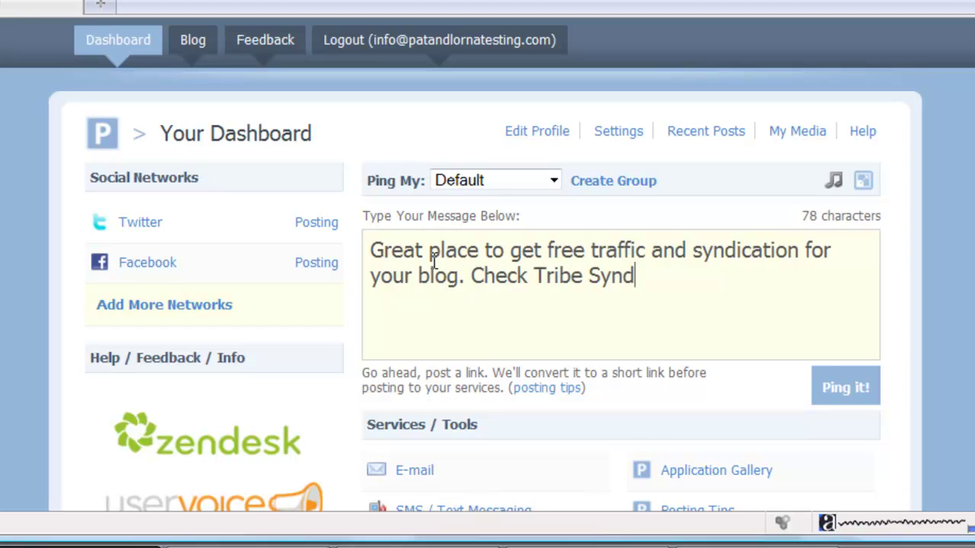
pyautogui.write('ication Association (TSA) => http://bu')
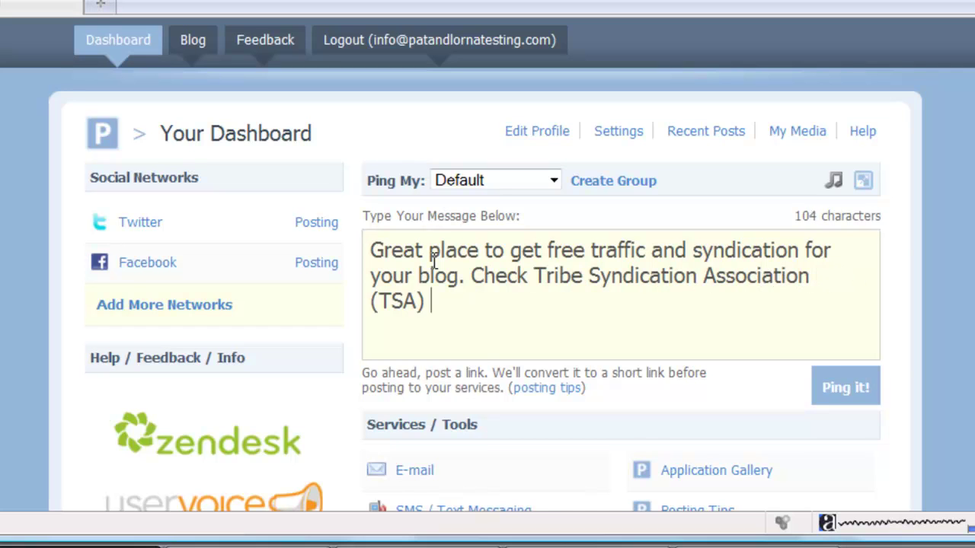
pyautogui.write('durl.com/tsagroup')
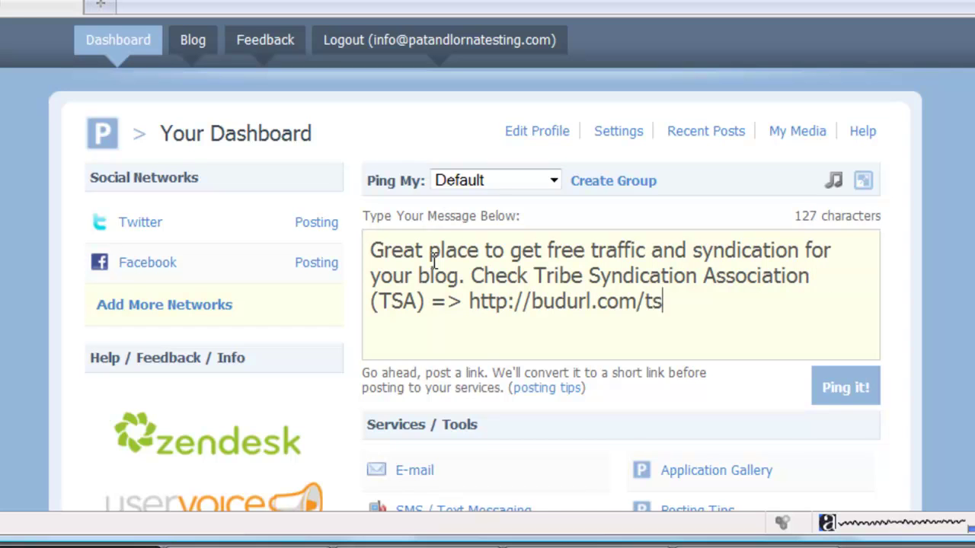
pyautogui.press('Return')
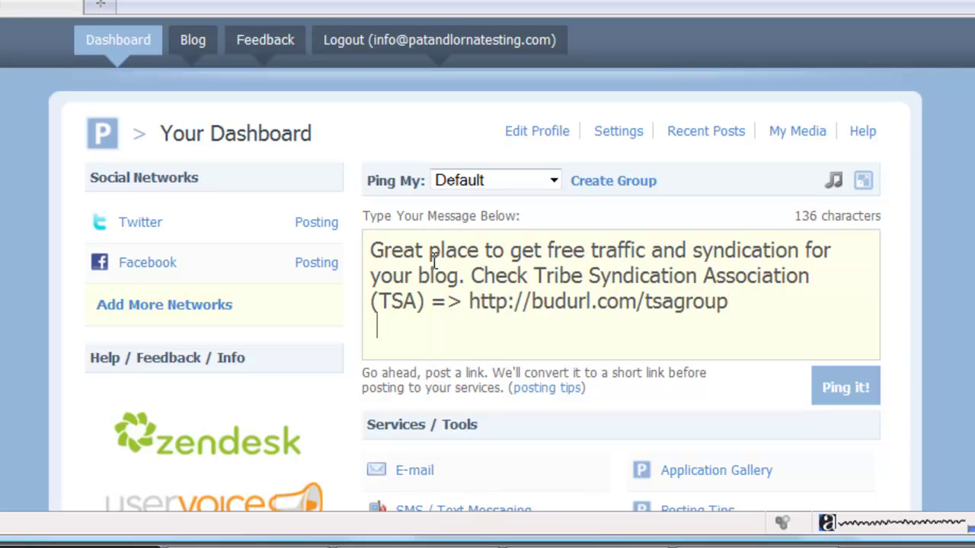
# Step: Ping the TSA message and confirm in Recent Posts it went to Facebook and Twitter
pyautogui.click(847, 390)
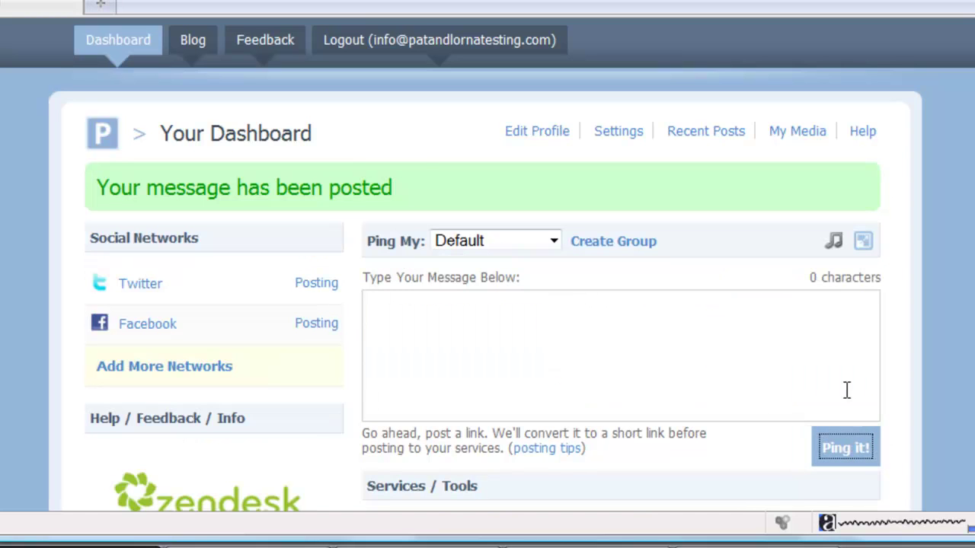
pyautogui.click(690, 139)
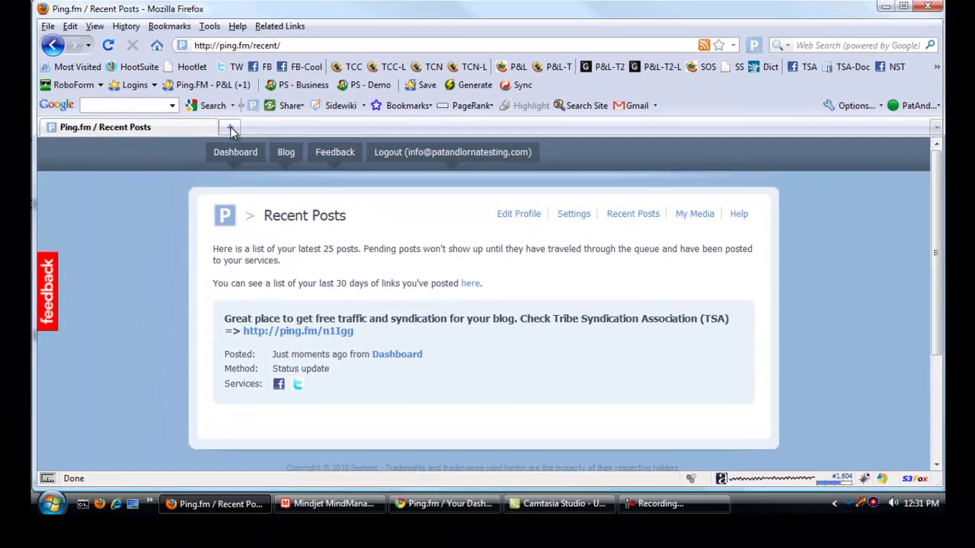
# Step: Load the account's Twitter profile in a new browser tab from the TW bookmark
pyautogui.click(102, 5)
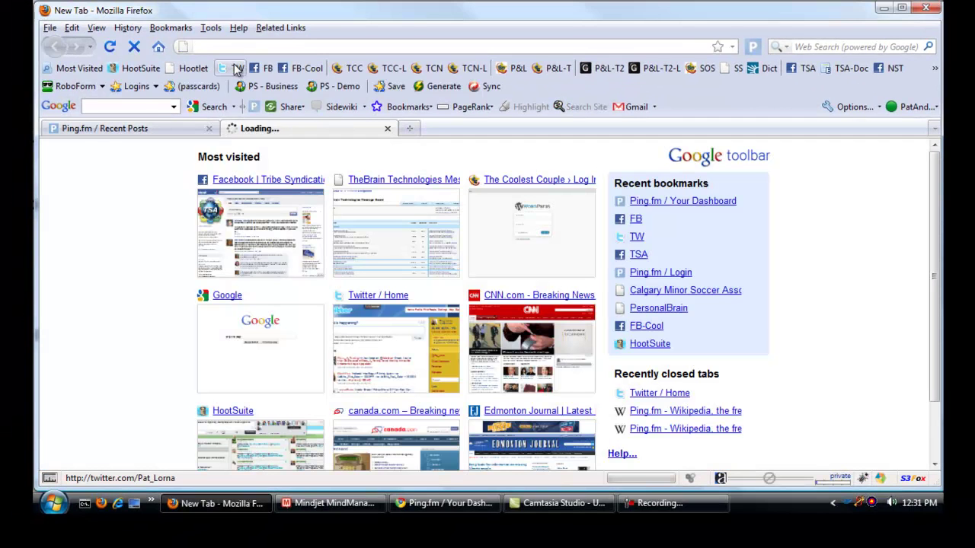
pyautogui.click(237, 68)
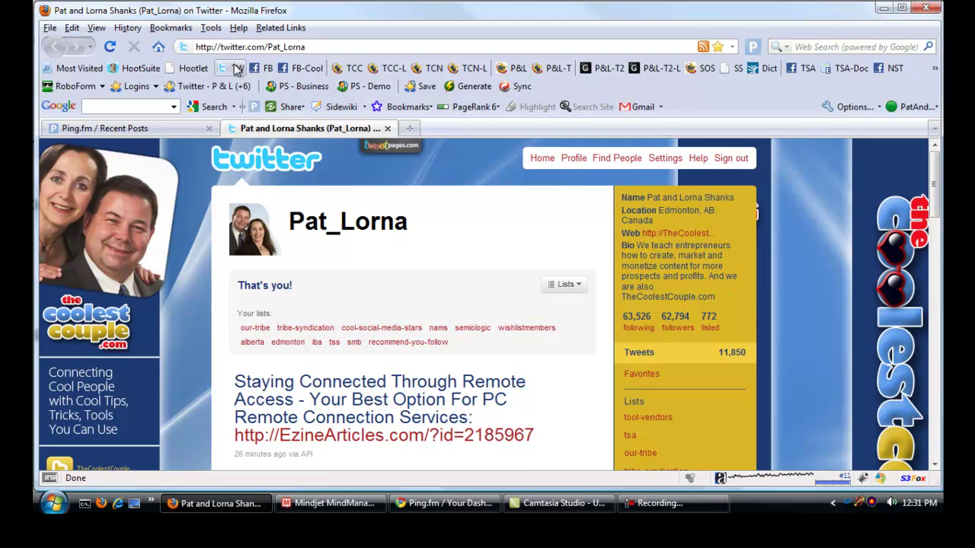
pyautogui.scroll(-2, 229, 358)
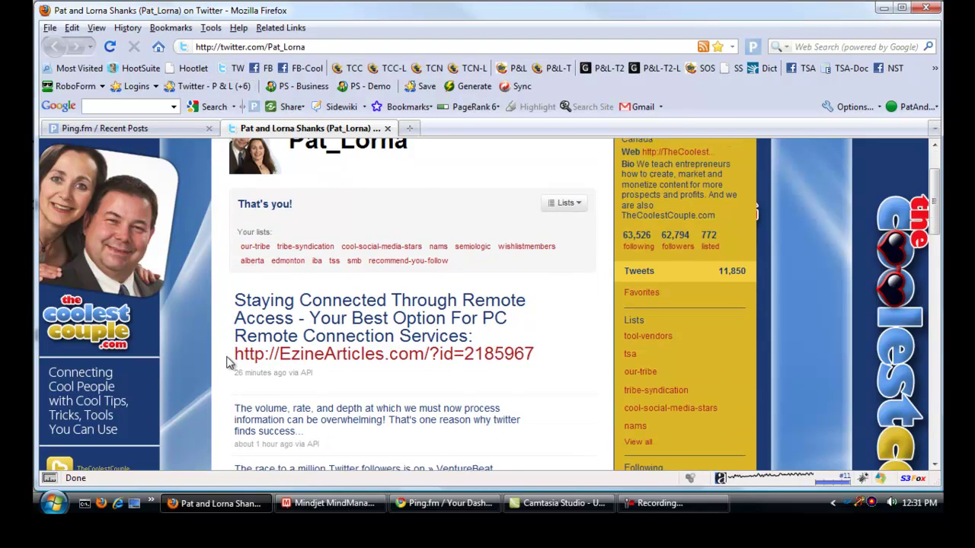
pyautogui.scroll(1, 229, 363)
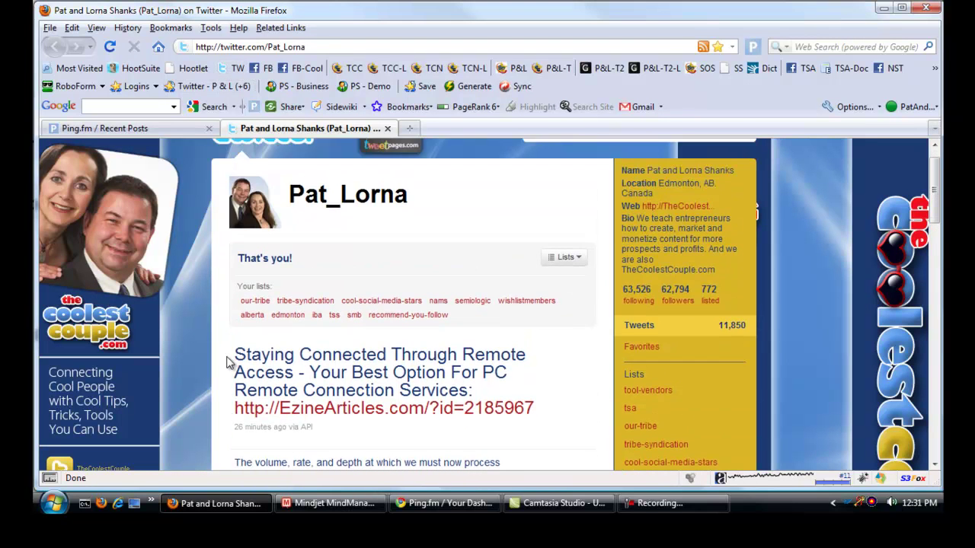
# Step: Load the Facebook profile in another tab, reload it, then reload the Twitter profile
pyautogui.click(410, 130)
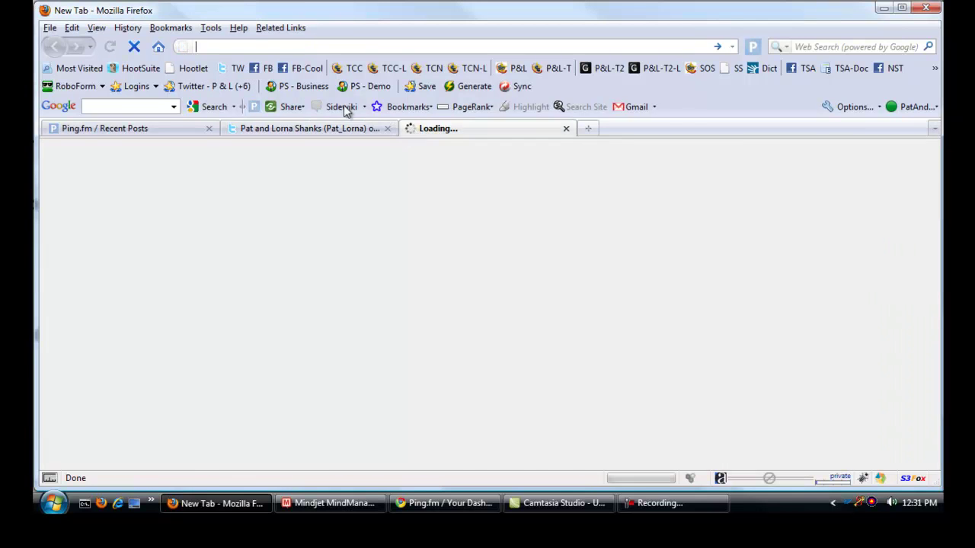
pyautogui.click(263, 69)
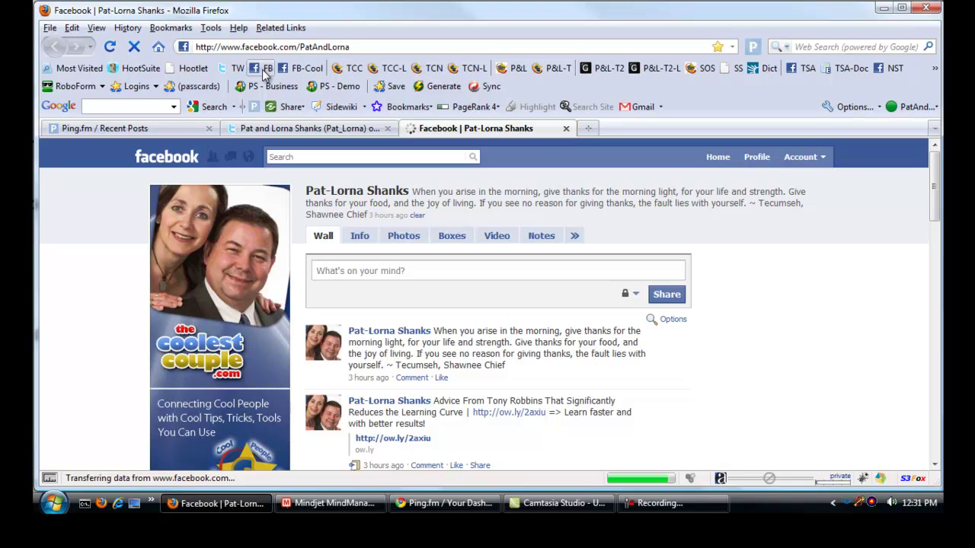
pyautogui.click(111, 48)
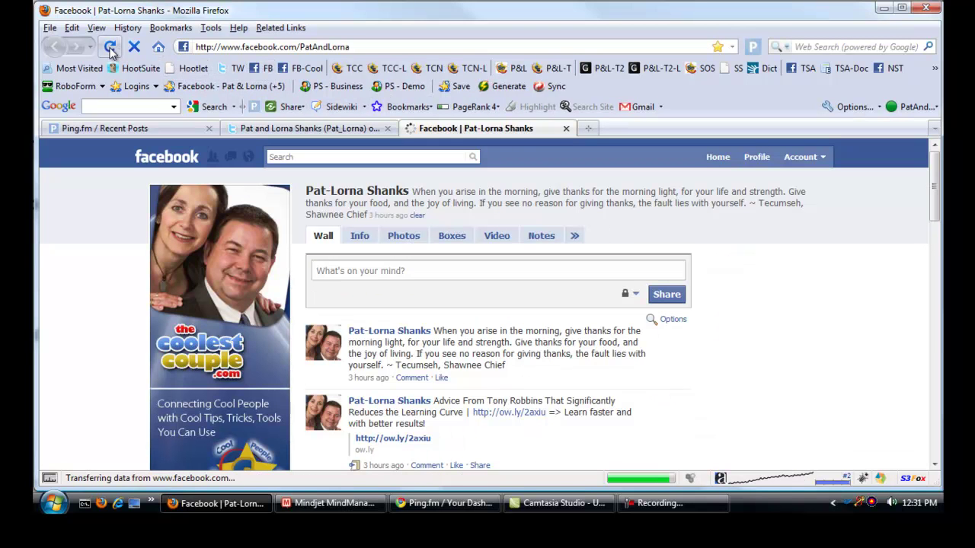
pyautogui.click(300, 127)
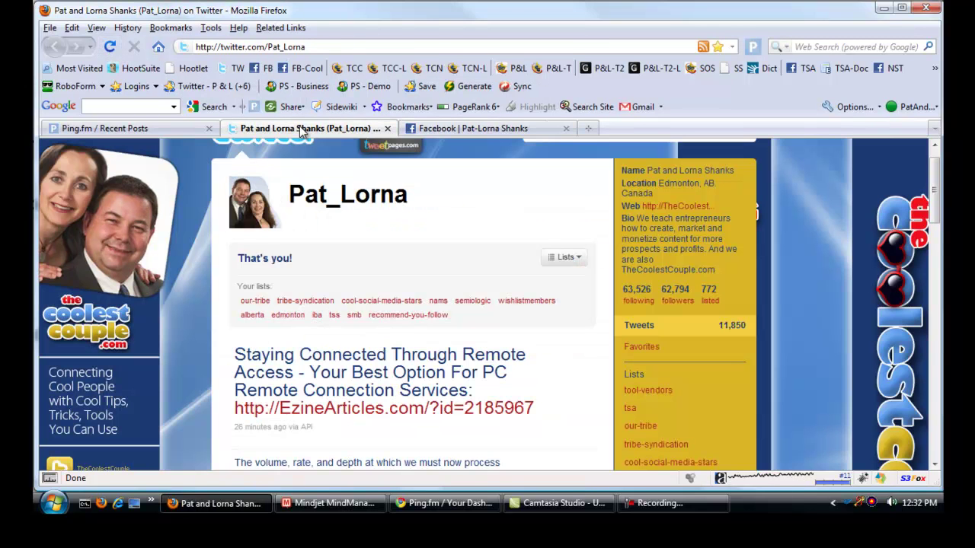
pyautogui.click(110, 48)
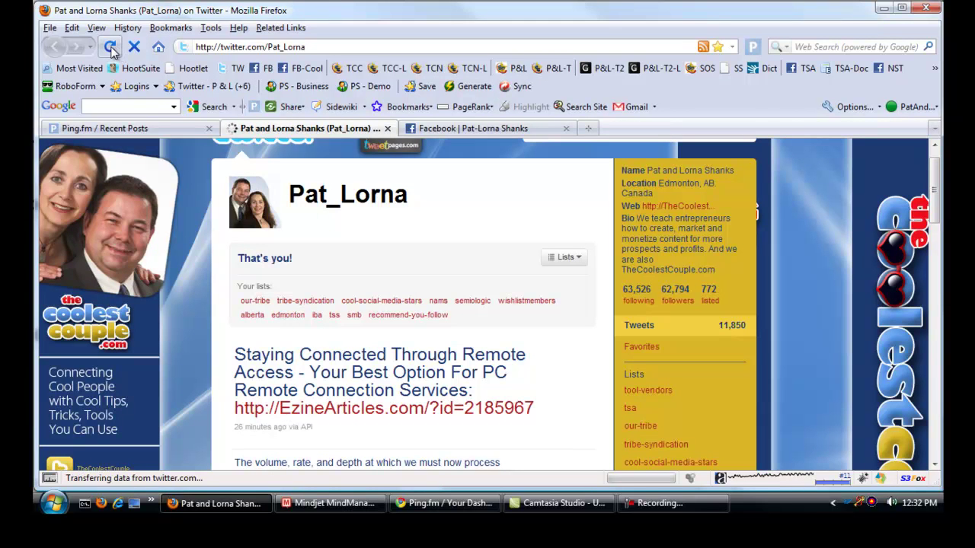